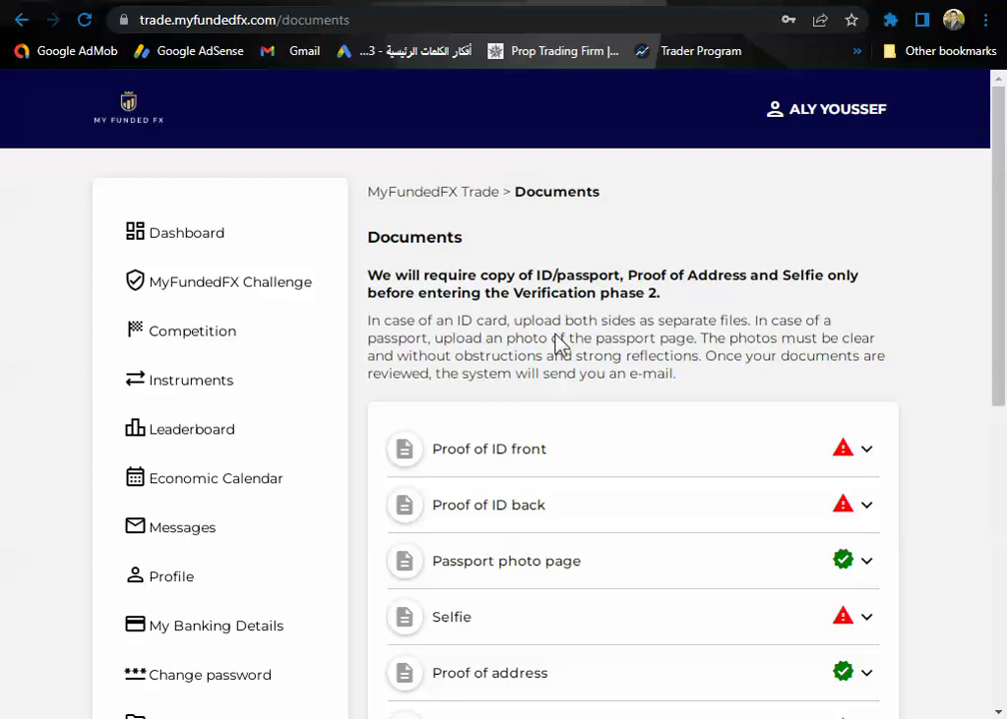
# Check the submission status of the passport photo page and the proof of address among the account documents.
pyautogui.moveTo(994, 282); pyautogui.dragTo(993, 395)
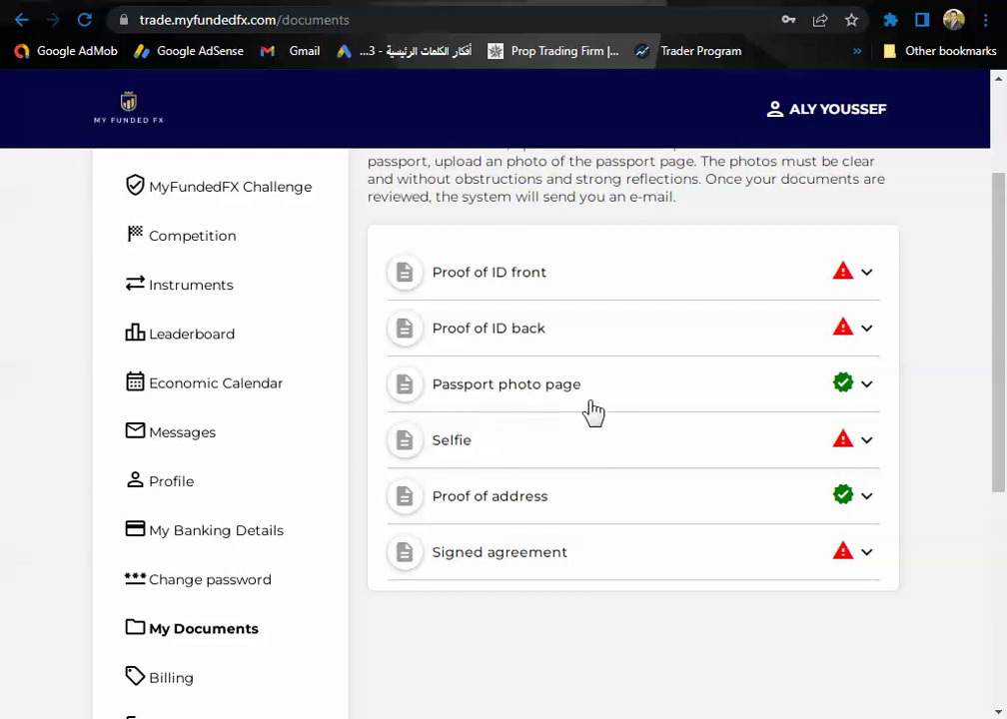
pyautogui.click(867, 389)
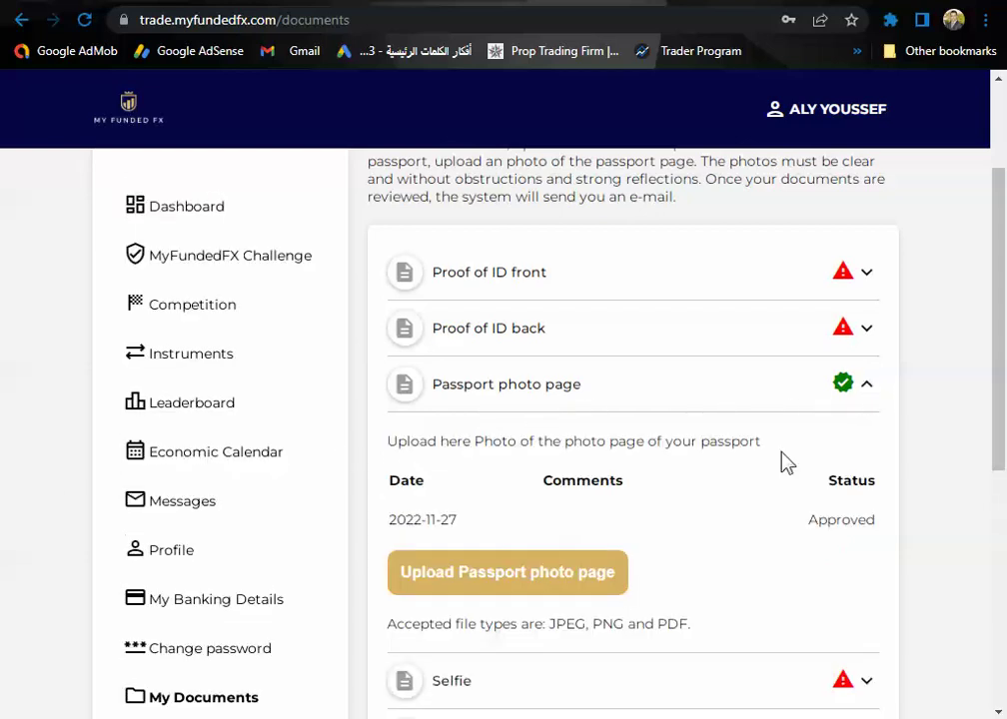
pyautogui.click(872, 387)
pyautogui.click(873, 389)
pyautogui.click(868, 392)
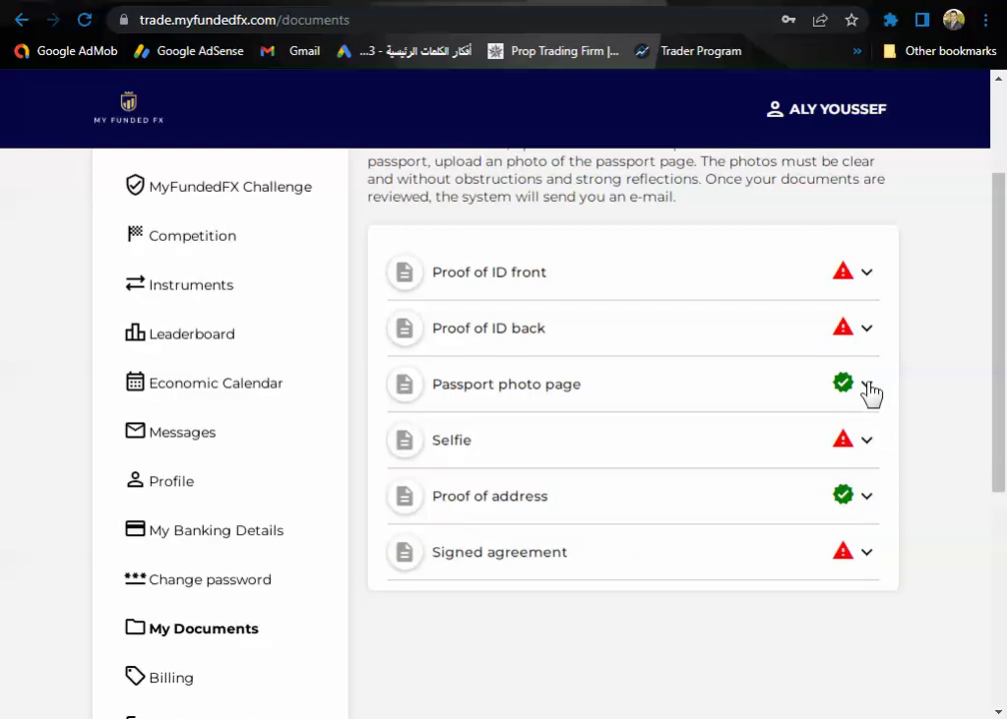
pyautogui.click(870, 497)
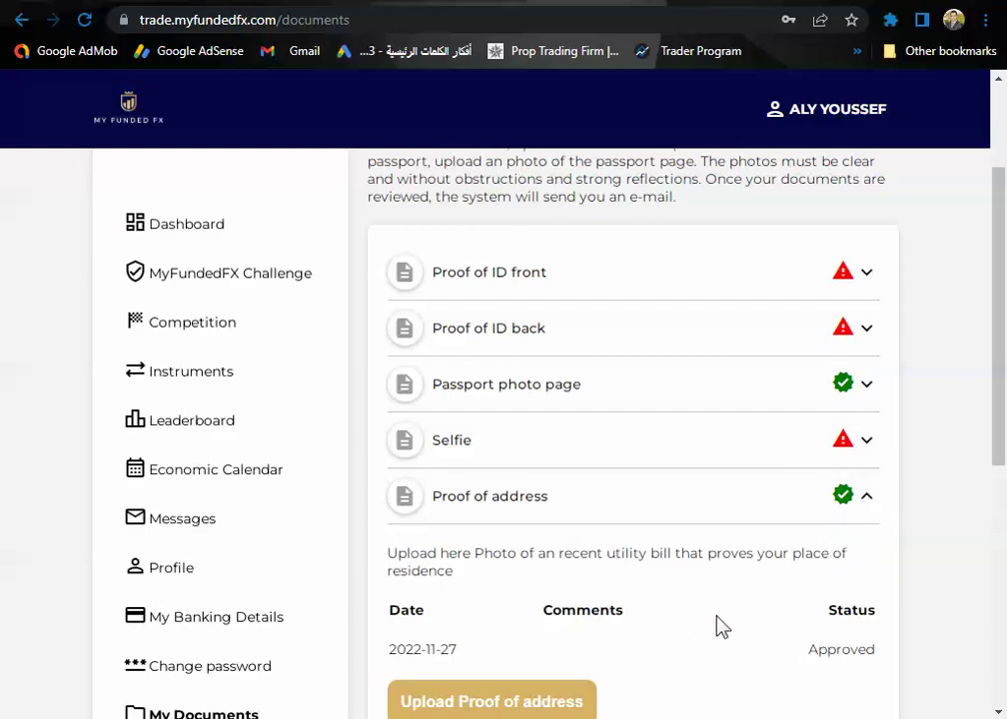
pyautogui.click(866, 496)
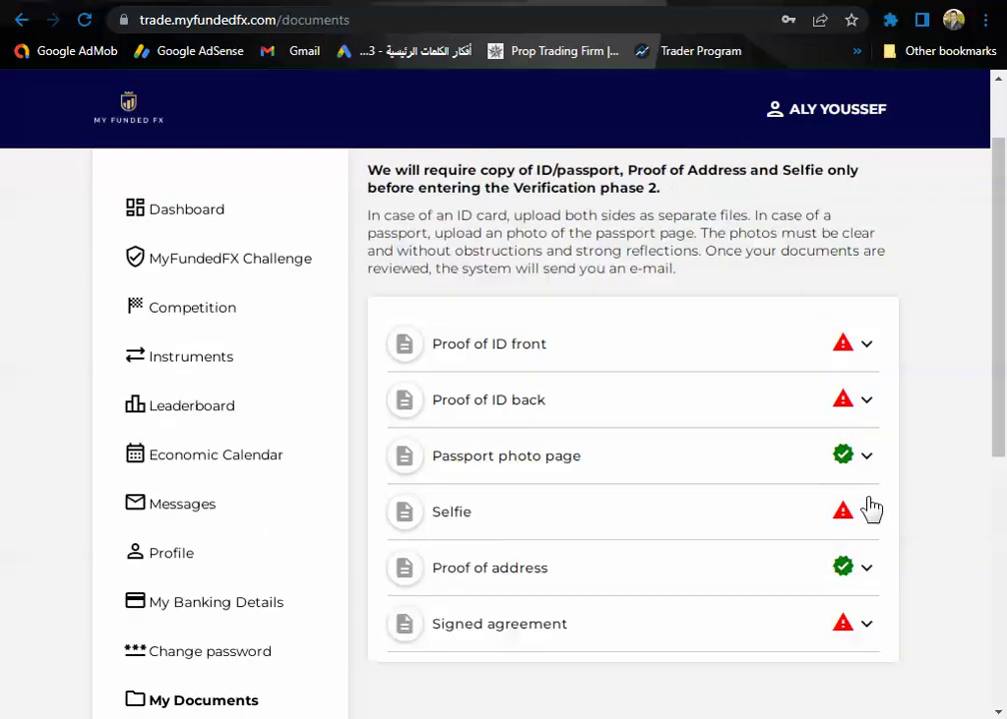
# Check the review comment and status of the submitted selfie document.
pyautogui.moveTo(998, 343); pyautogui.dragTo(996, 438)
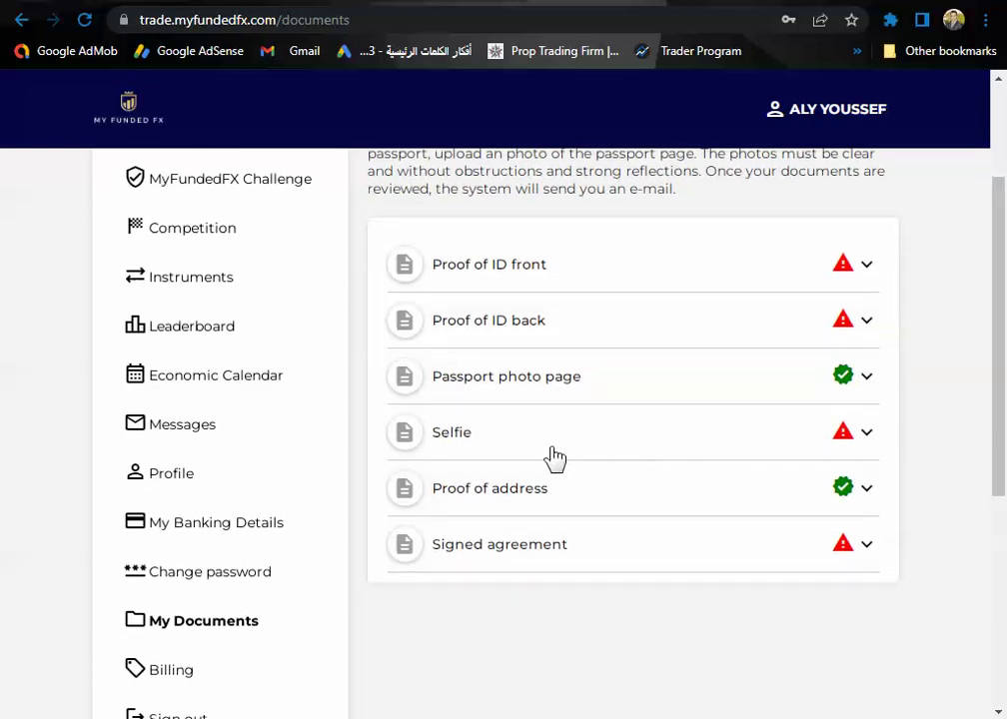
pyautogui.click(867, 435)
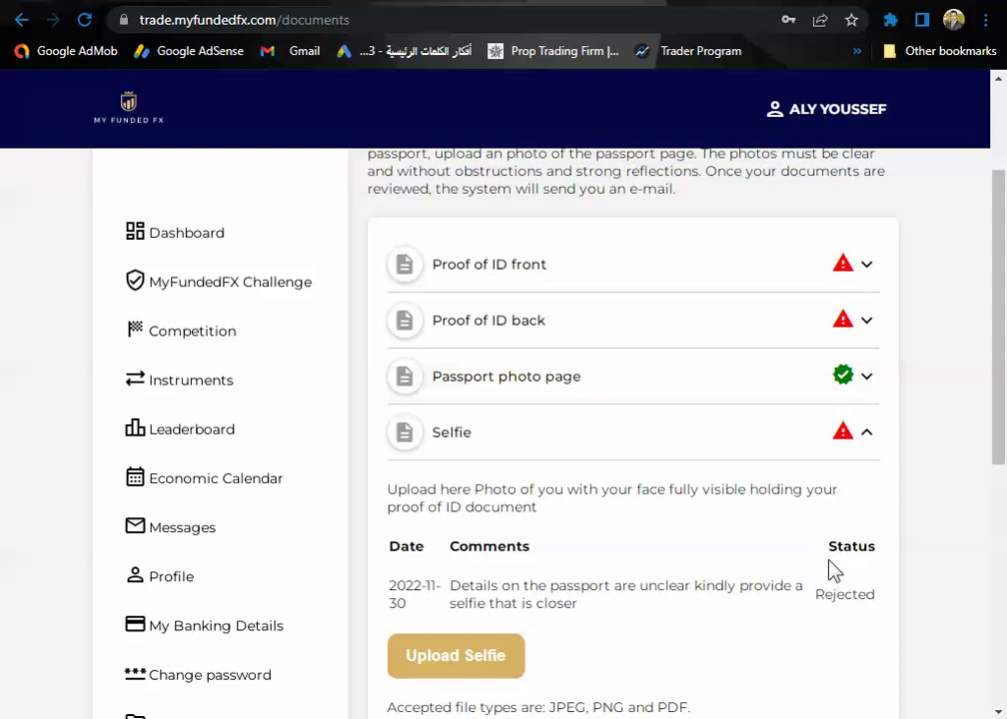
pyautogui.click(867, 434)
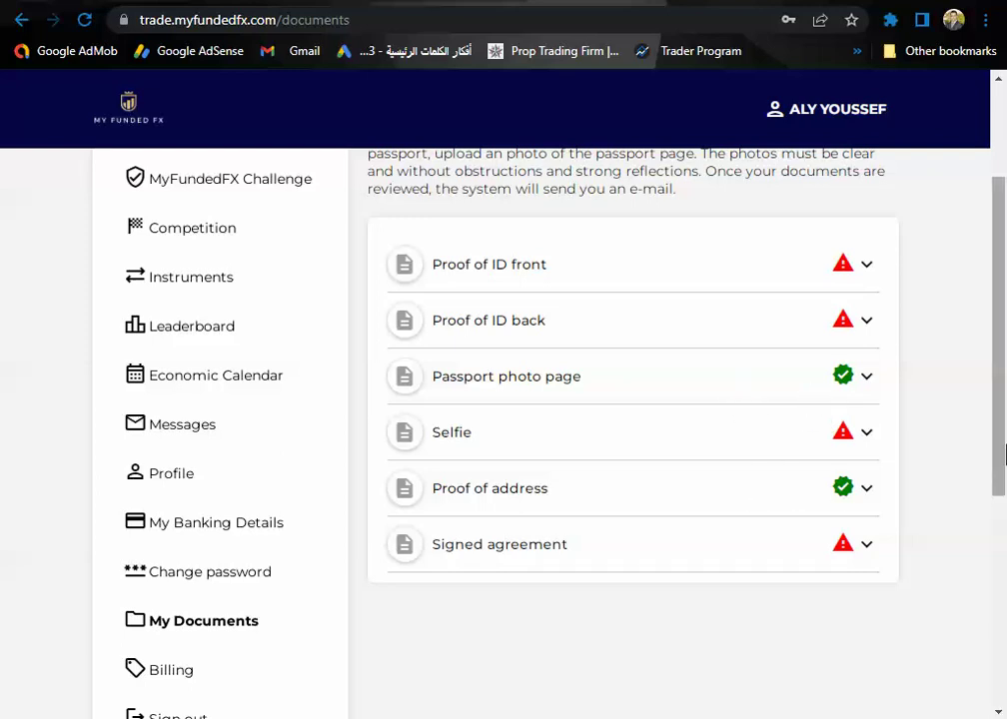
# Open the leaderboard and look over the traders' profit rankings.
pyautogui.moveTo(1002, 461); pyautogui.dragTo(1001, 405)
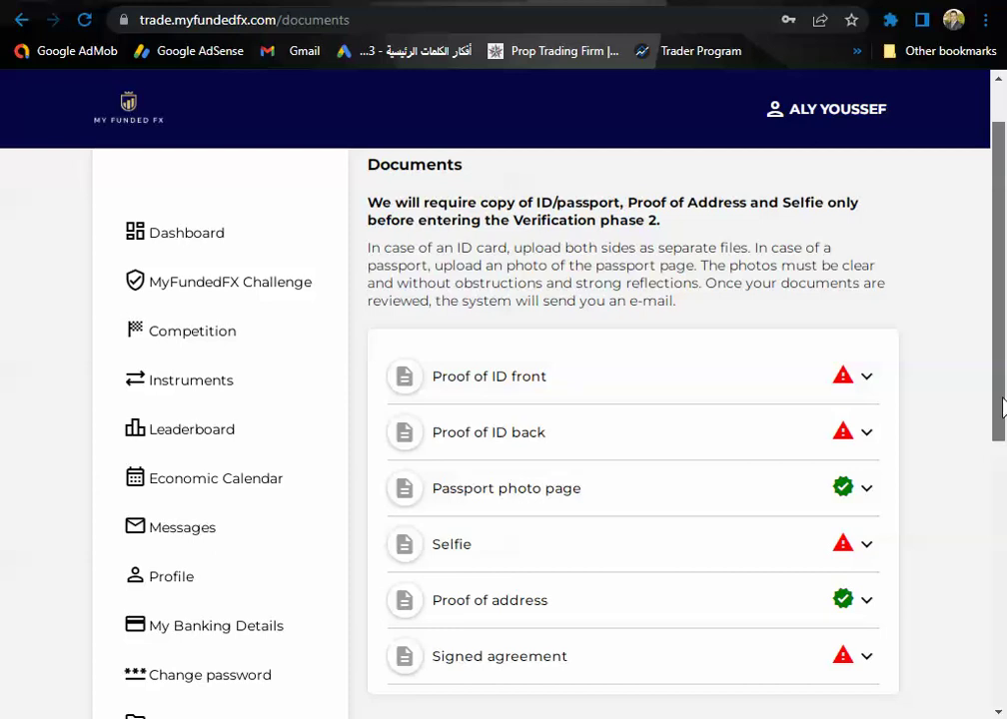
pyautogui.moveTo(1002, 406); pyautogui.dragTo(1002, 372)
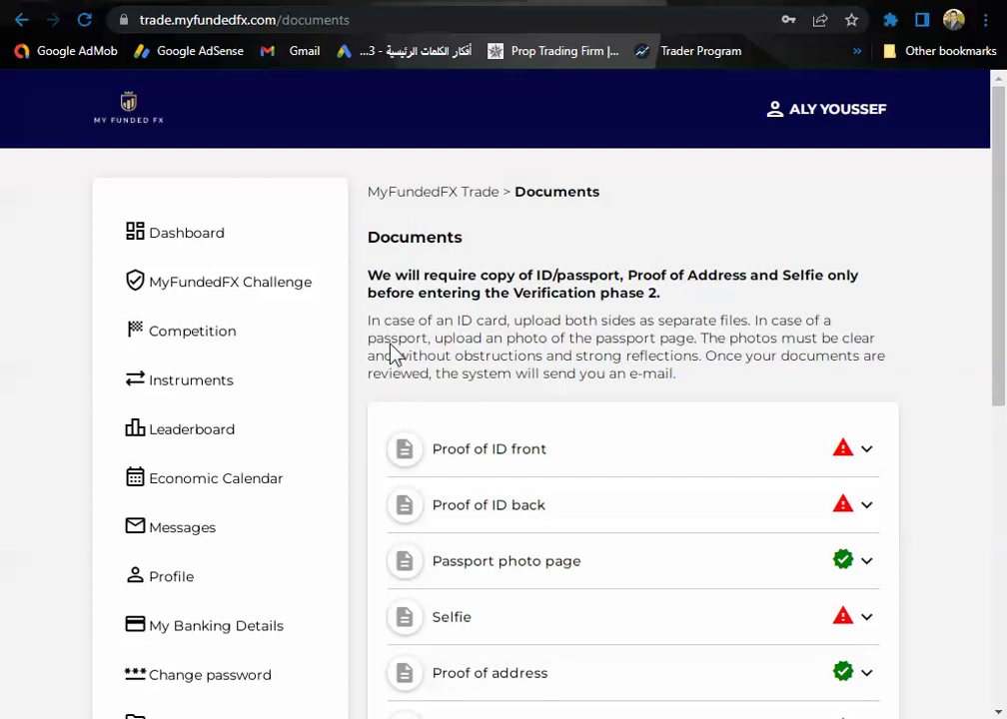
pyautogui.click(198, 439)
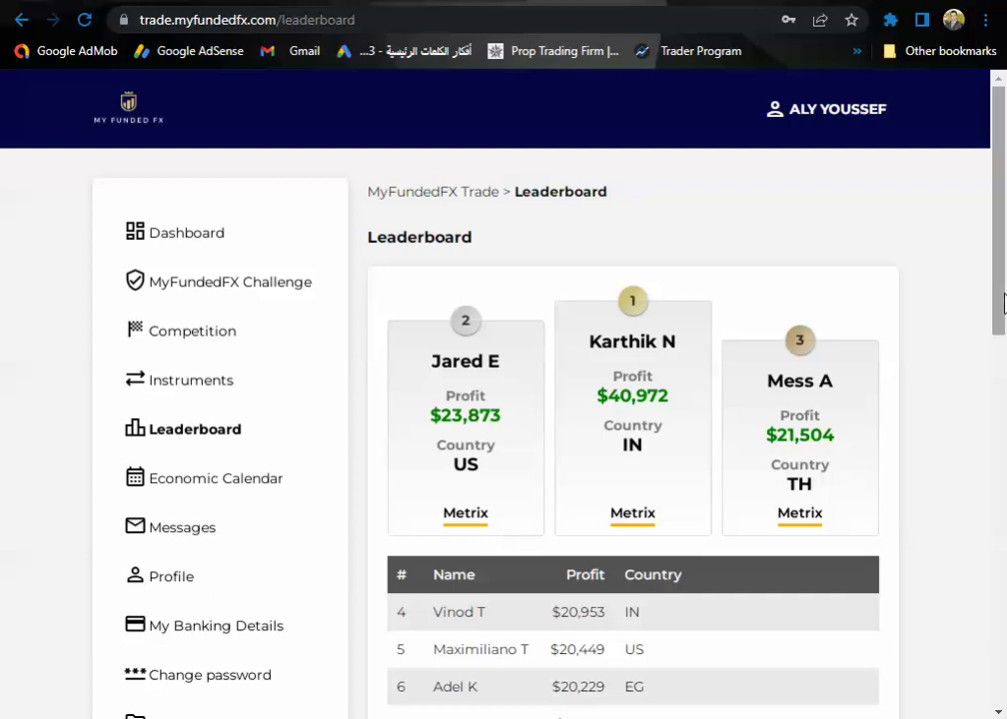
pyautogui.moveTo(1003, 299)
pyautogui.mouseDown()
pyautogui.moveTo(1004, 529)
pyautogui.moveTo(1003, 287)
pyautogui.mouseUp()
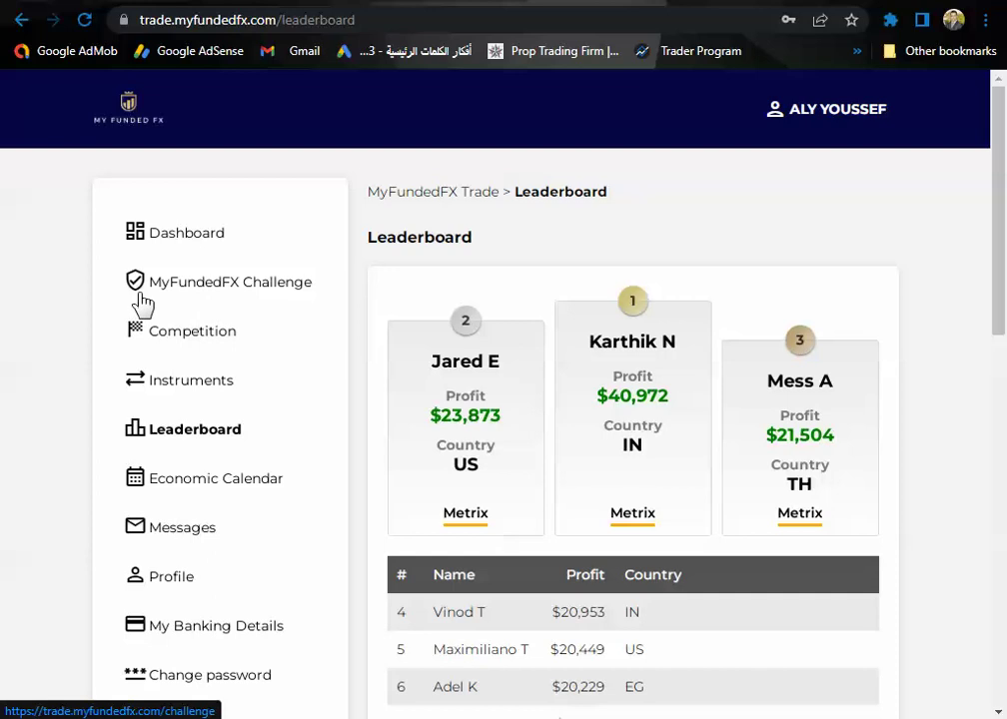
# Configure a new MyFundedFX Challenge with 1 Step evaluation, the Pro Trader program and $100,000 initial capital.
pyautogui.click(236, 290)
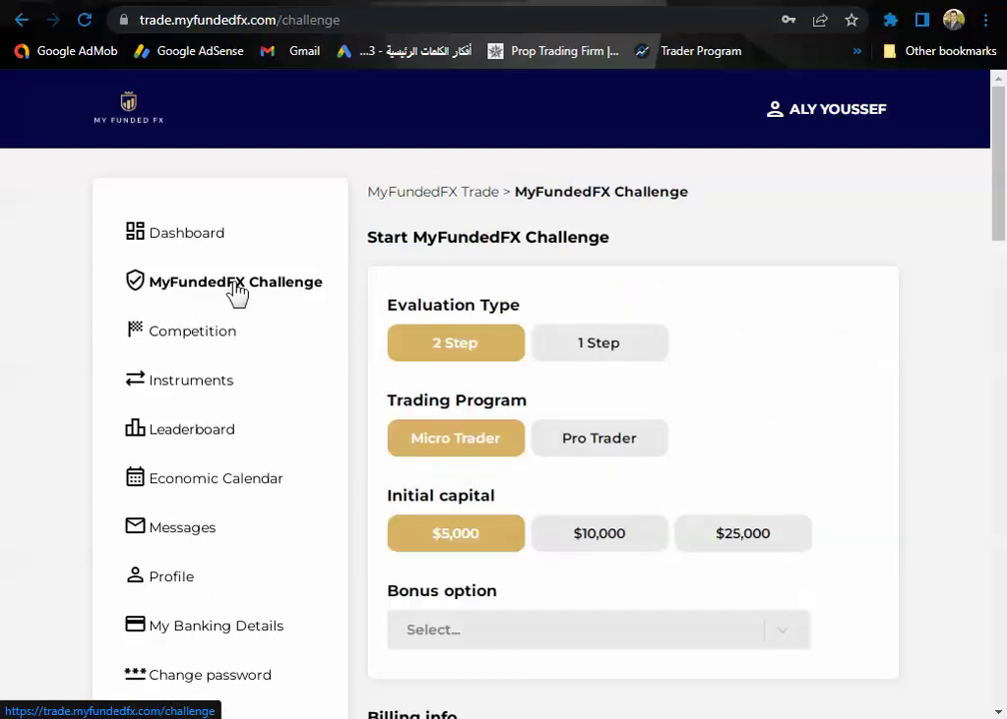
pyautogui.click(605, 351)
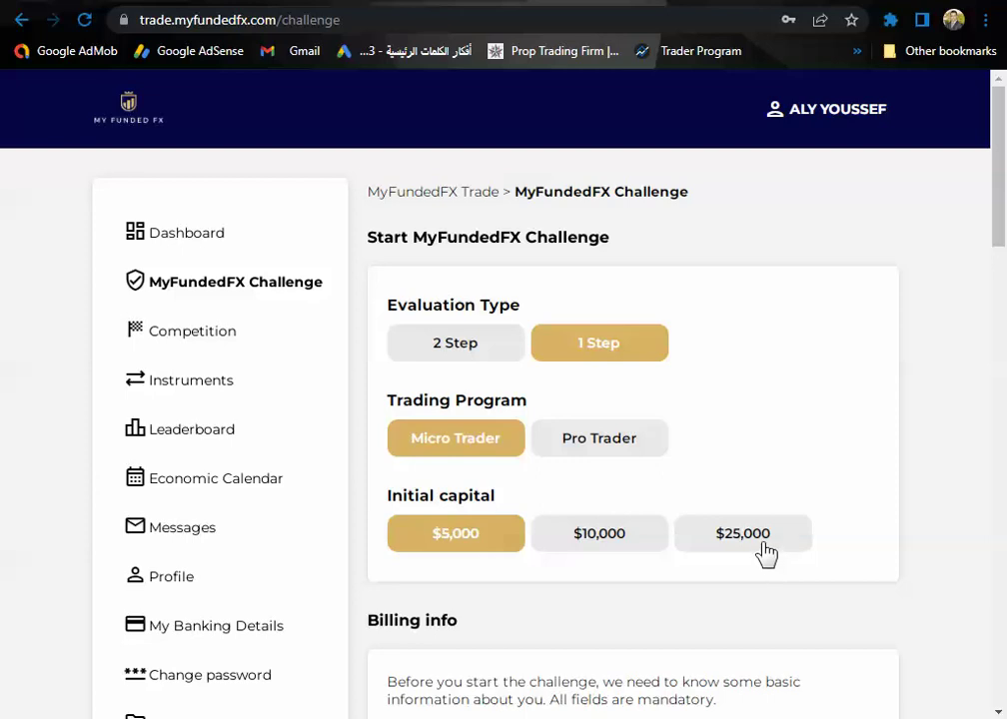
pyautogui.click(605, 451)
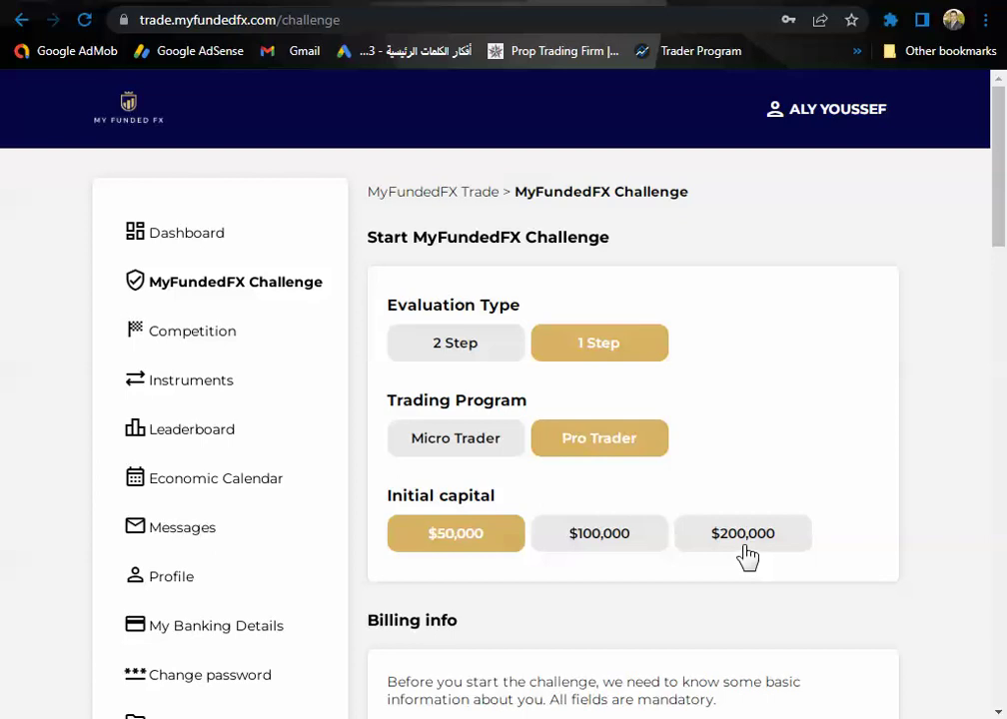
pyautogui.click(600, 539)
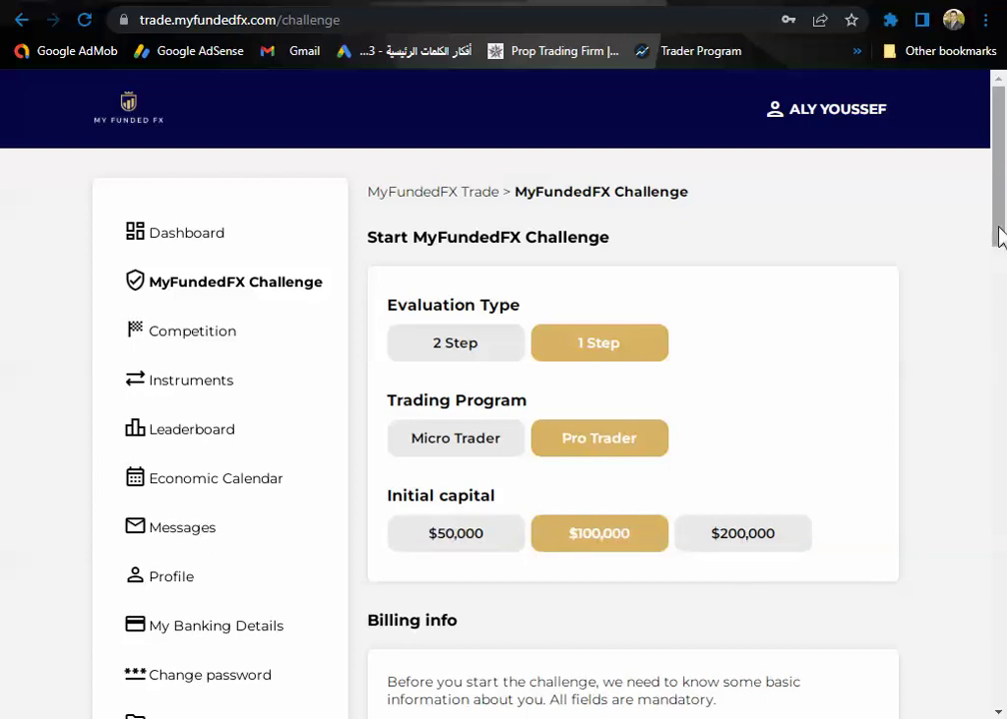
# Paste the promo code CHRISTMAS into the challenge order's promo code field.
pyautogui.moveTo(1001, 240); pyautogui.dragTo(1001, 317)
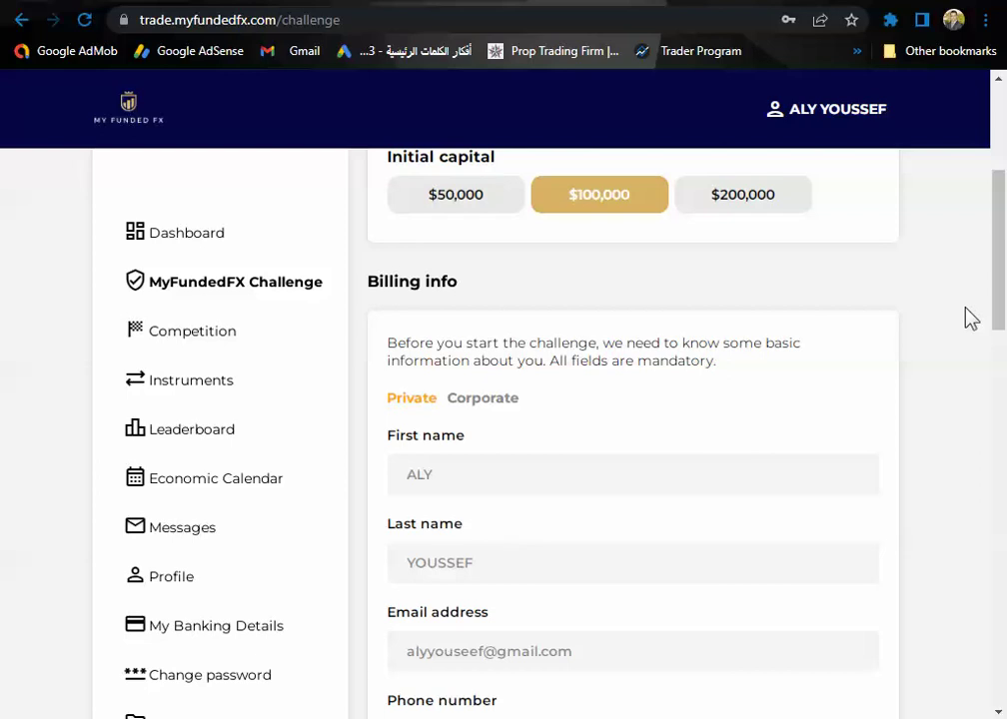
pyautogui.scroll(-10, 863, 418)
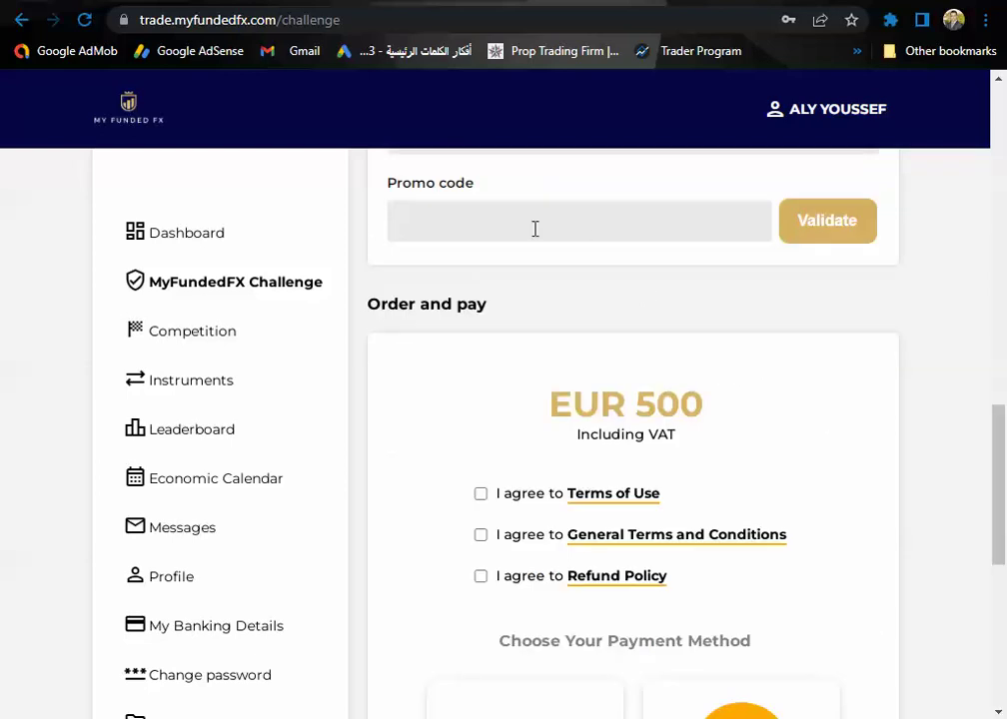
pyautogui.click(447, 227)
pyautogui.rightClick(447, 229)
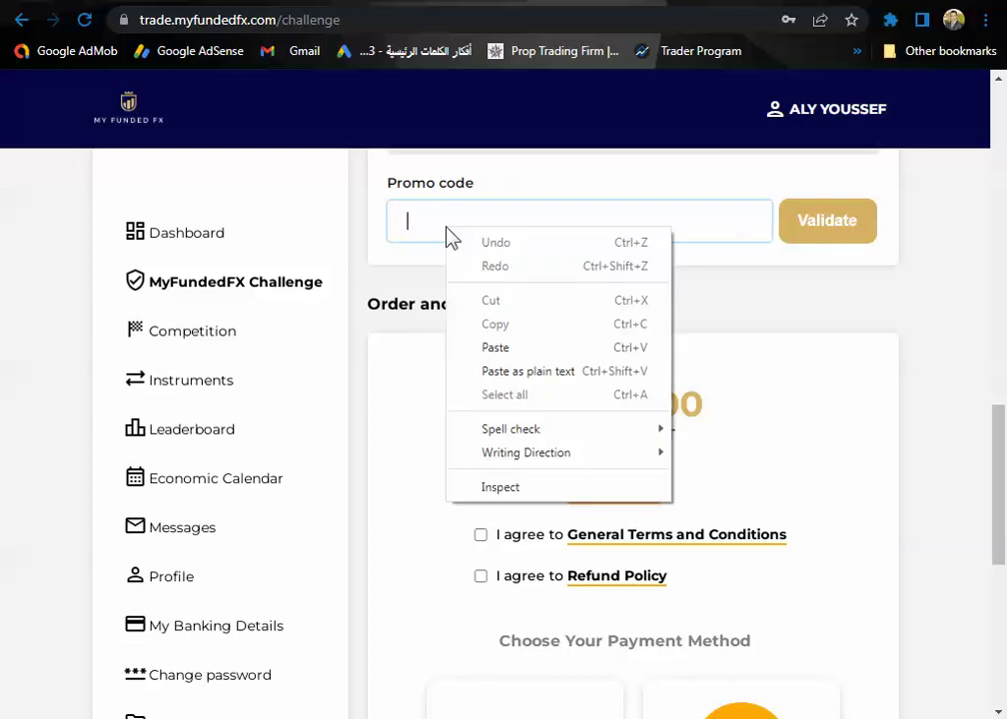
pyautogui.click(508, 349)
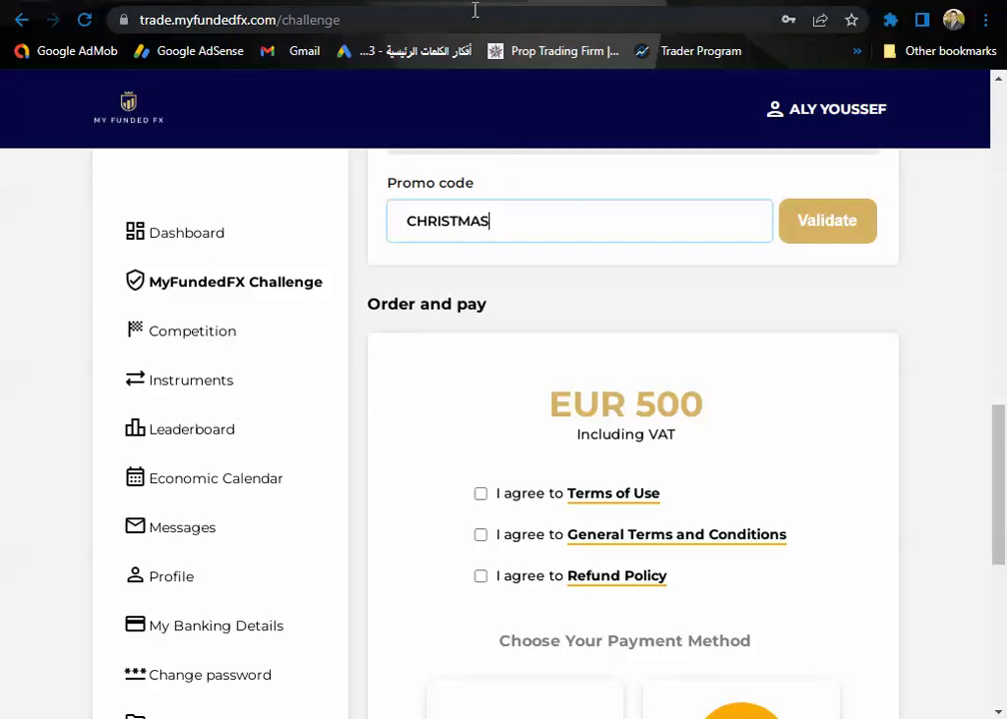
# Switch to the myfundedfx.com home page, open its Discord invitation and accept it to enter the MyFundedFX server.
pyautogui.hotkey('ctrl', 'Tab')
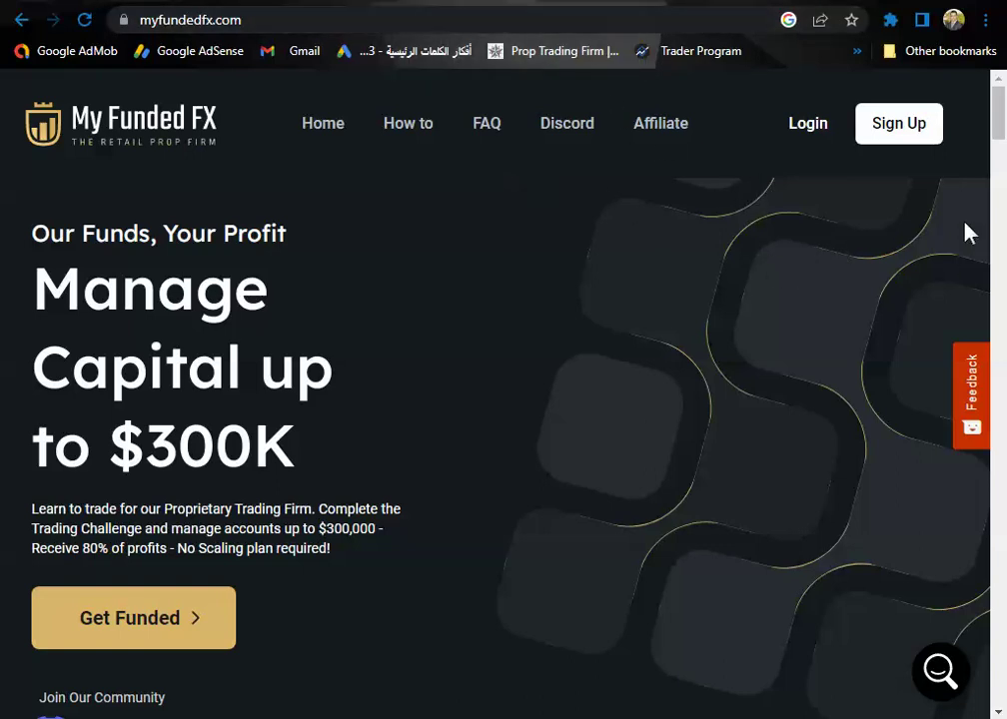
pyautogui.moveTo(995, 134); pyautogui.dragTo(883, 519)
pyautogui.scroll(1, 849, 483)
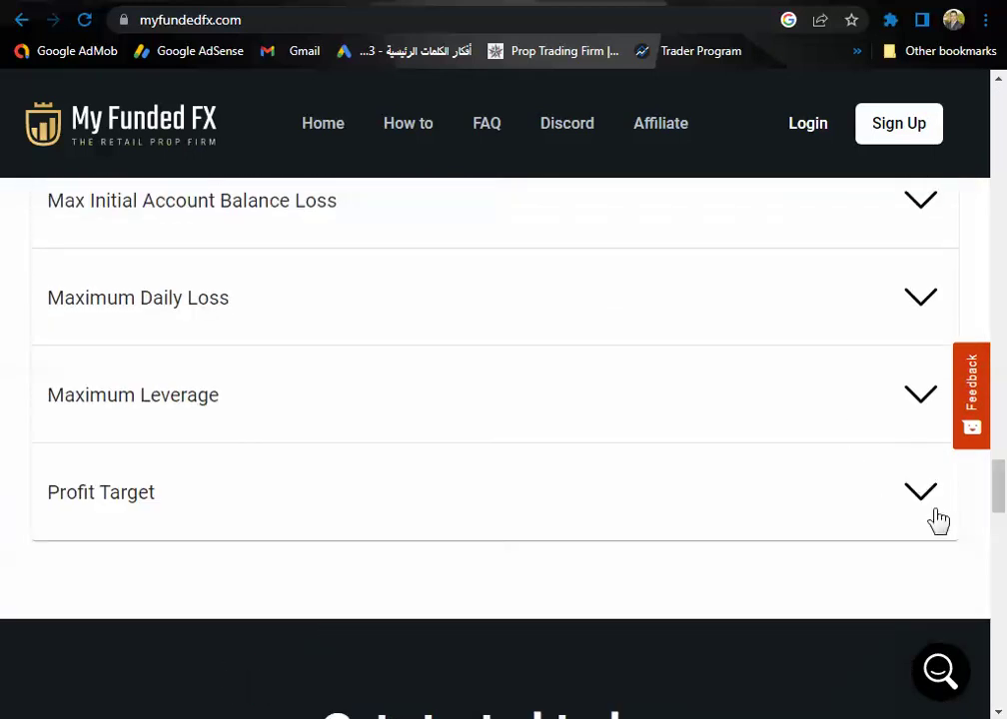
pyautogui.moveTo(997, 483); pyautogui.dragTo(998, 522)
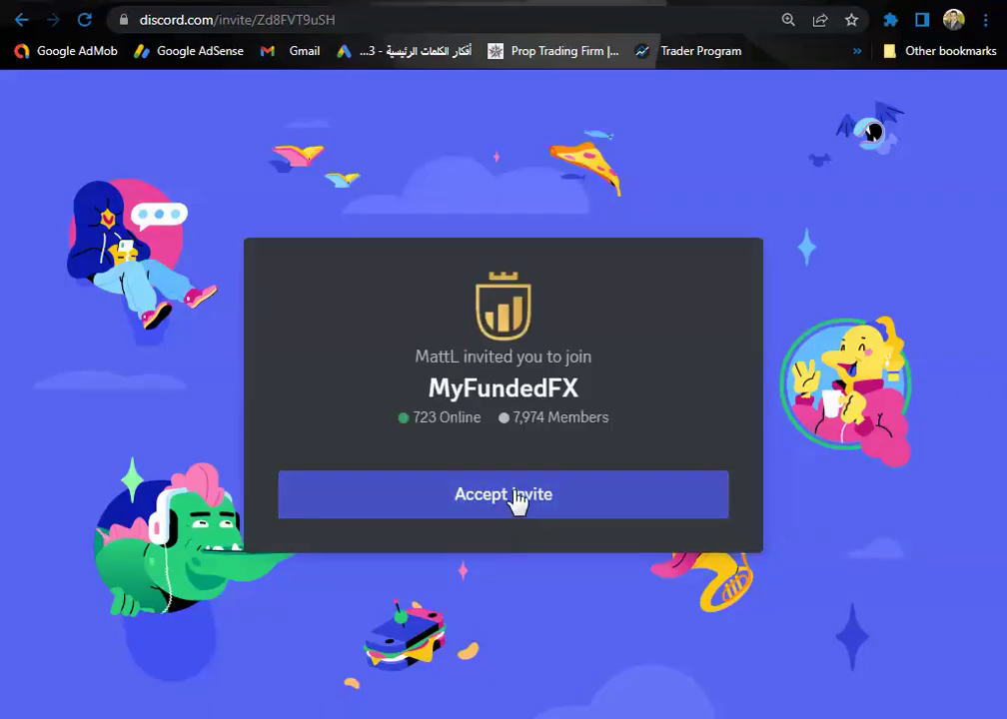
pyautogui.click(514, 499)
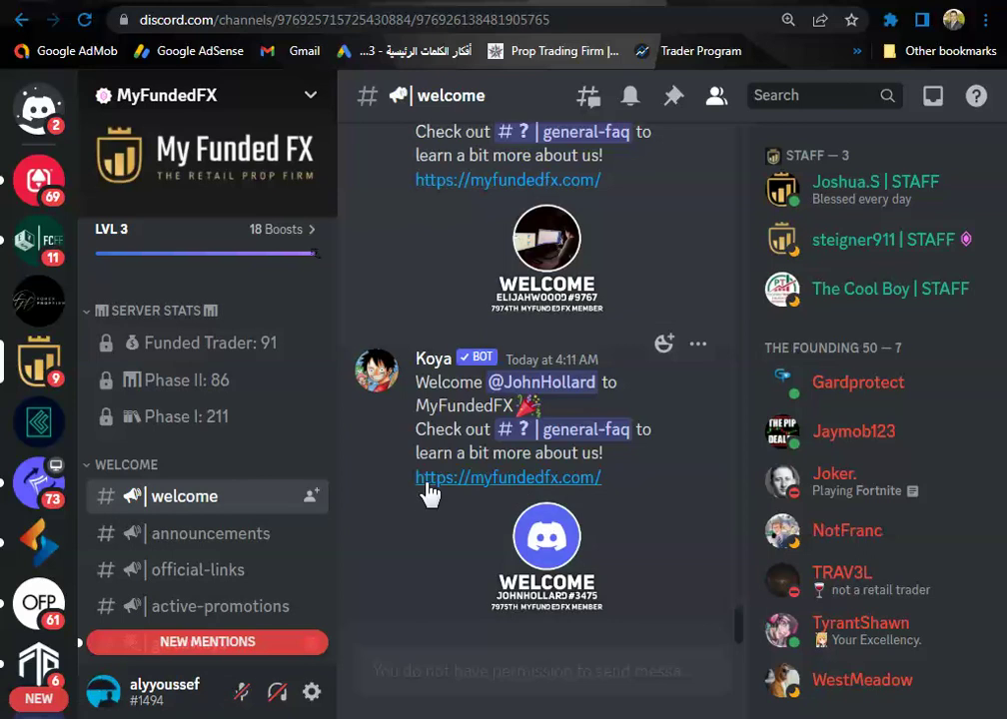
# Look through the active-promotions channel and copy the code CHRISTMAS from the December 2 announcement.
pyautogui.click(226, 609)
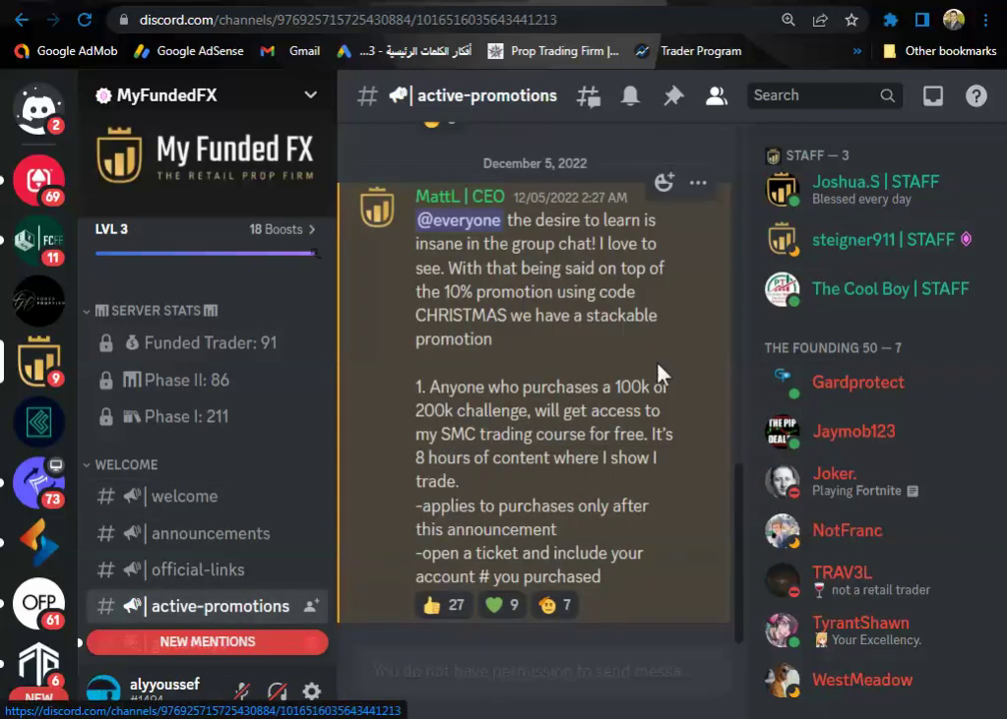
pyautogui.moveTo(741, 517); pyautogui.dragTo(753, 378)
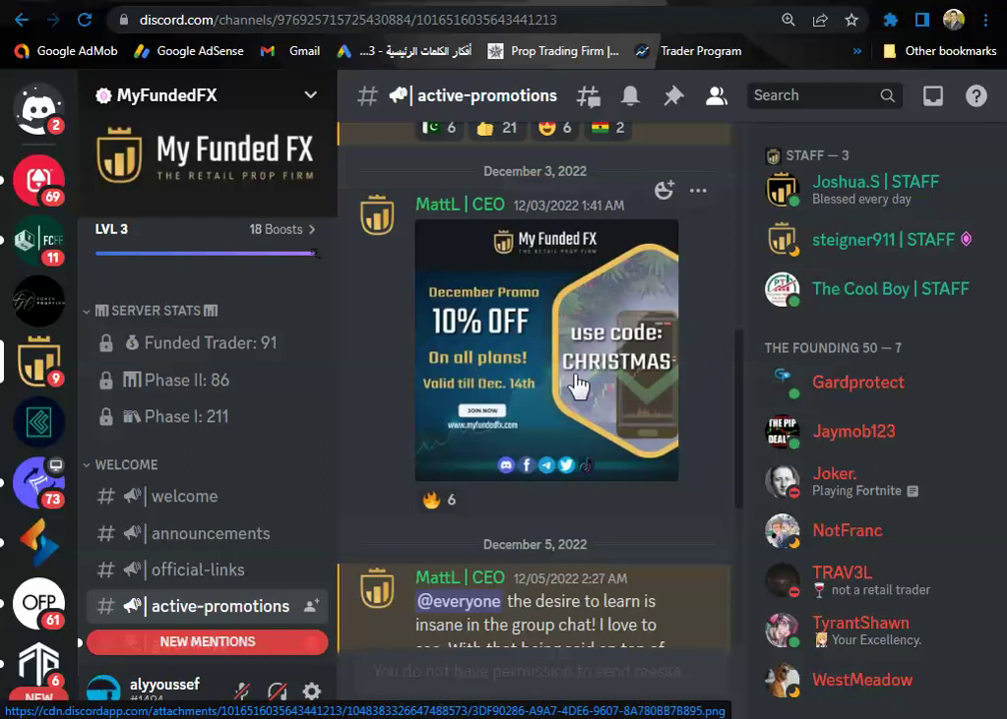
pyautogui.moveTo(741, 395); pyautogui.dragTo(729, 267)
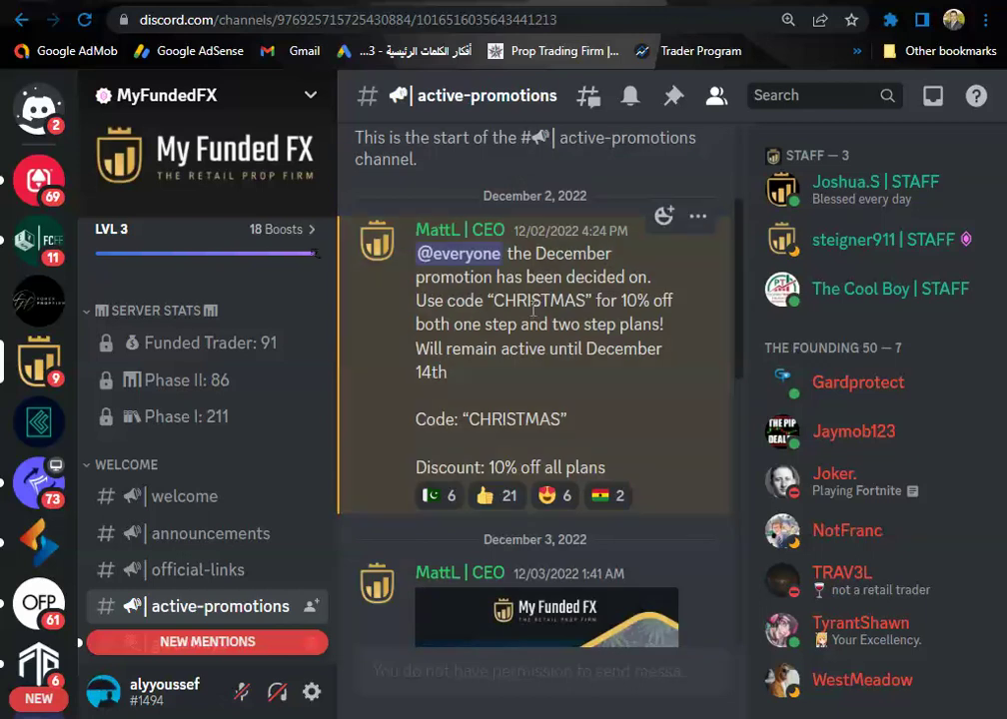
pyautogui.doubleClick(567, 302)
pyautogui.rightClick(568, 302)
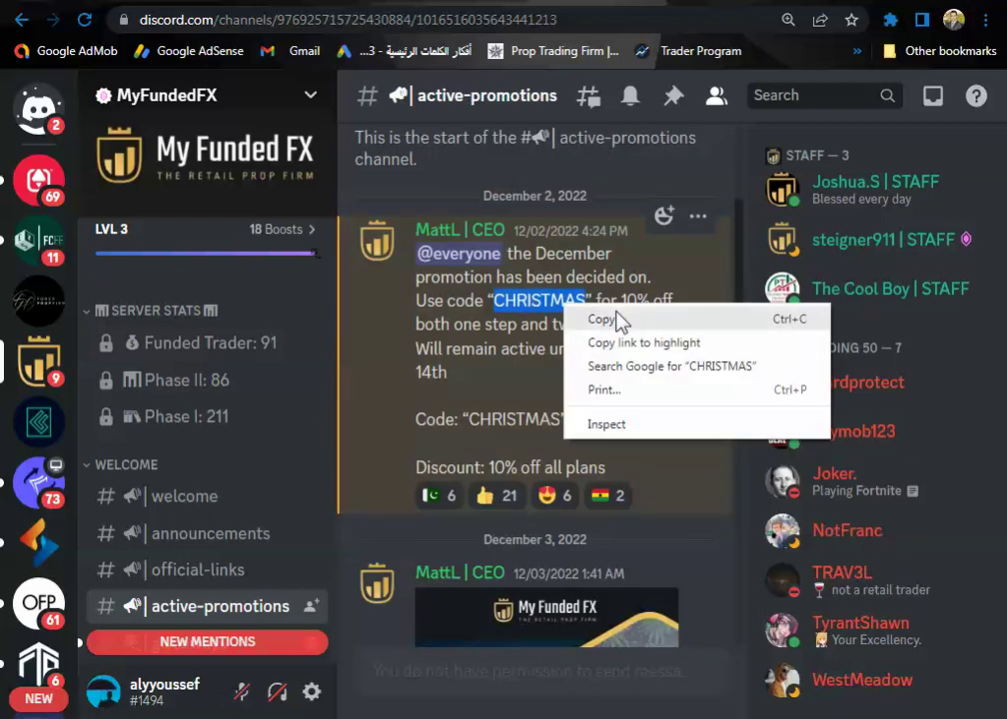
pyautogui.click(619, 320)
pyautogui.scroll(4, 743, 290)
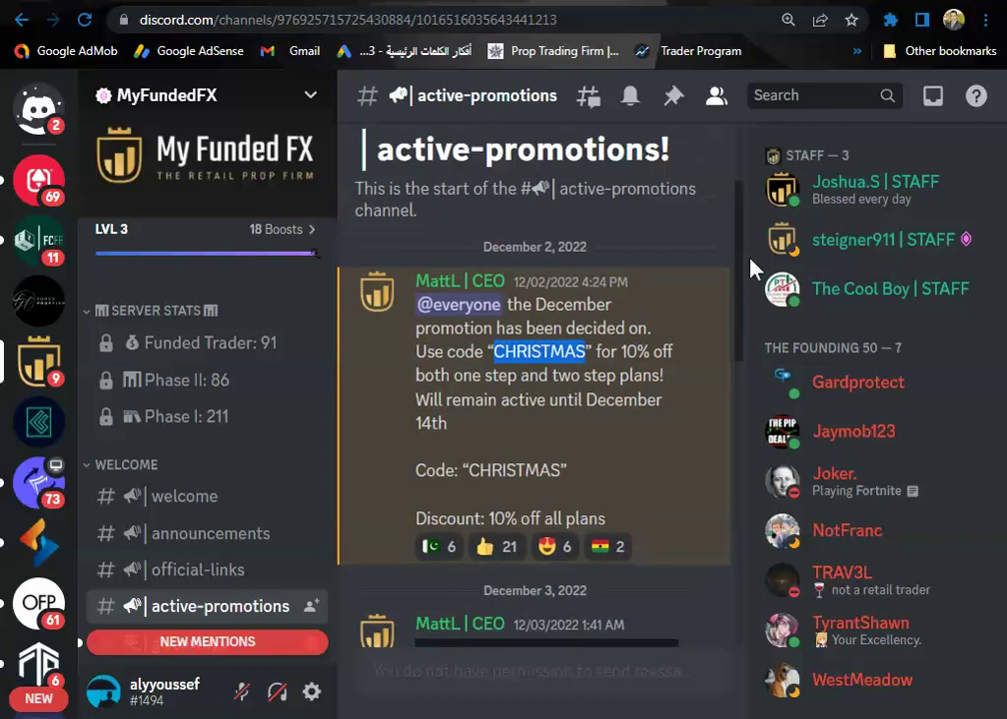
pyautogui.scroll(-7, 735, 276)
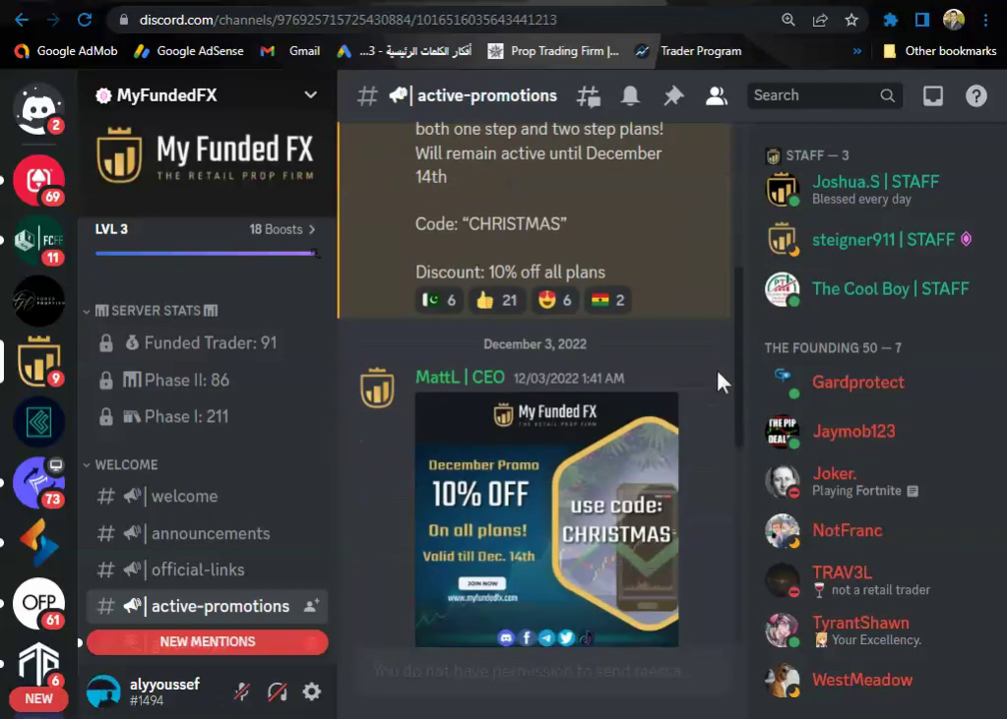
pyautogui.scroll(1, 685, 443)
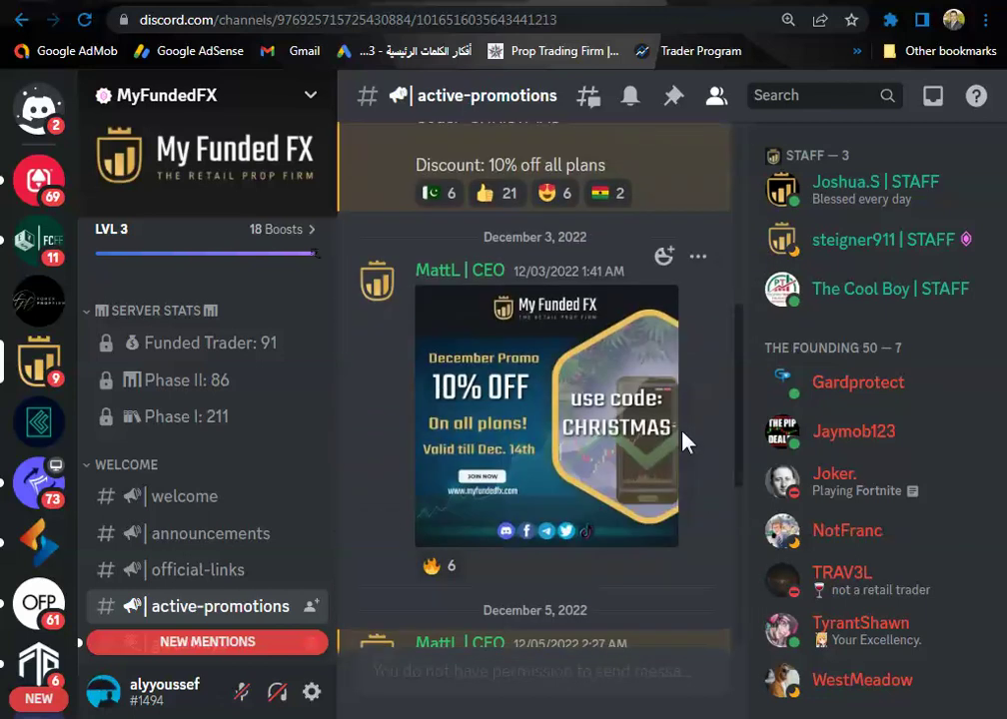
# Leave Discord, return to the MyFundedFX challenge order page and validate the CHRISTMAS promo code.
pyautogui.click(22, 19)
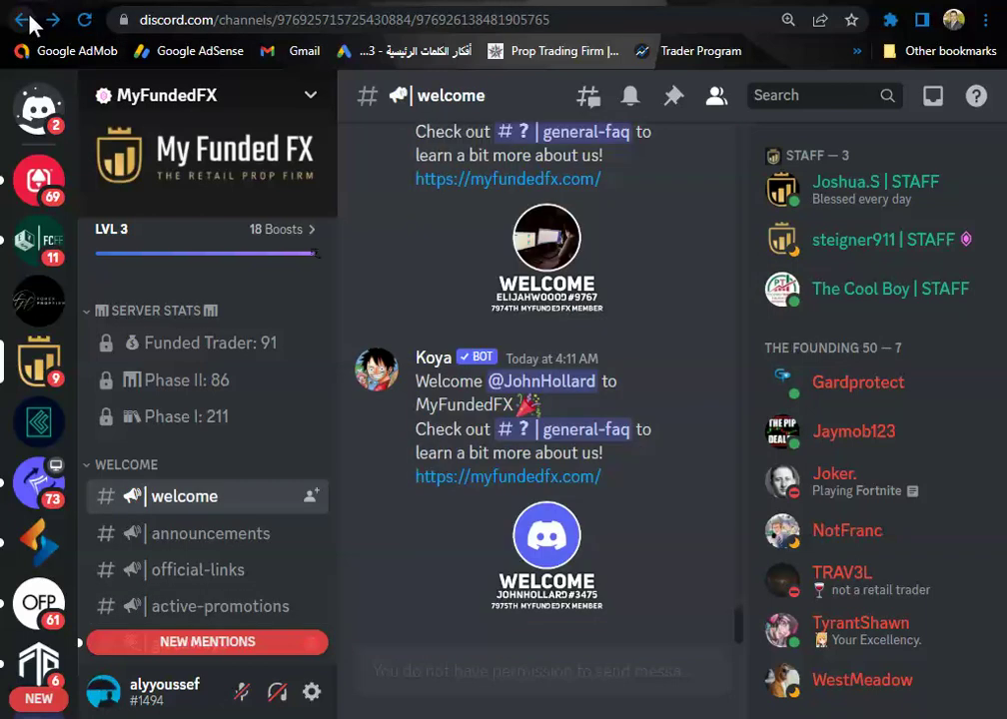
pyautogui.click(26, 18)
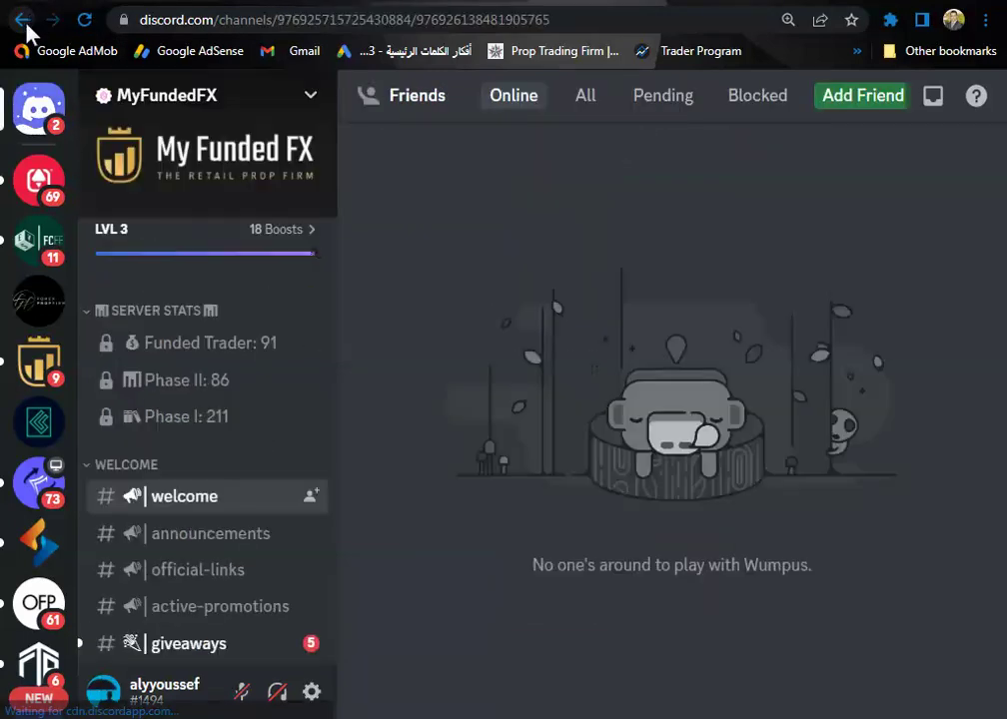
pyautogui.click(24, 24)
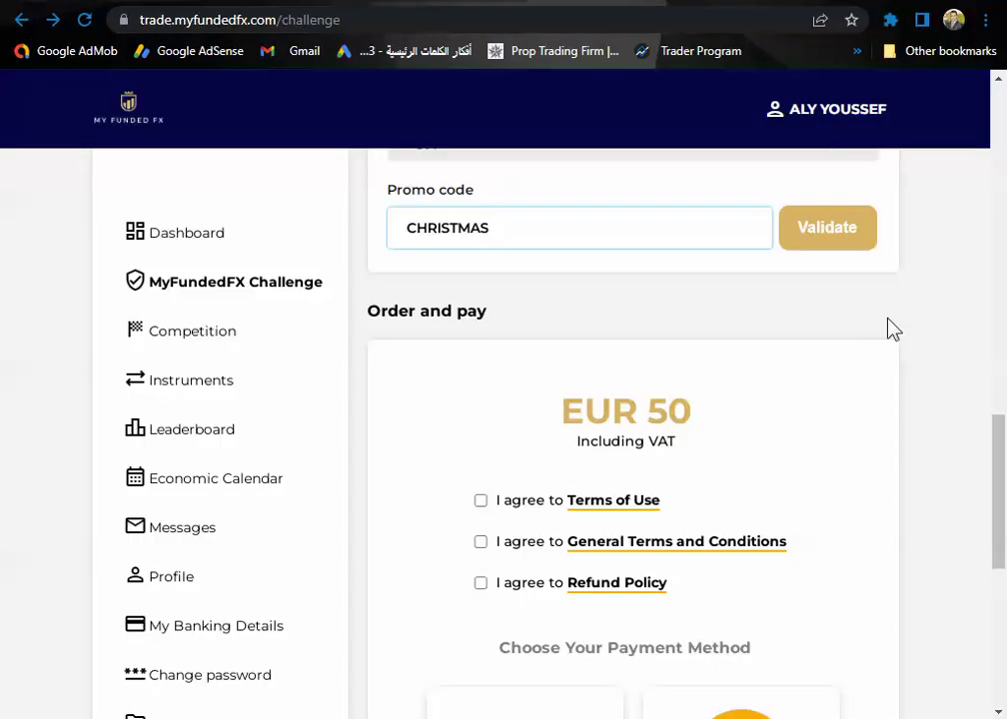
pyautogui.click(839, 237)
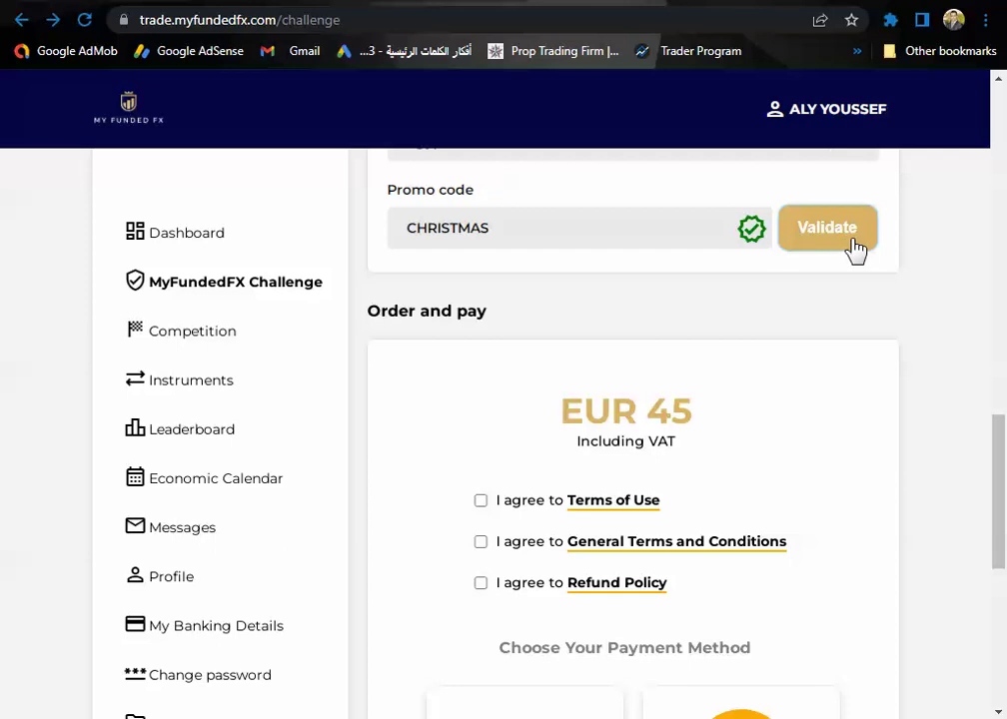
# Agree to the Terms of Use, General Terms and Conditions and Refund Policy, and choose Stripe as the payment method.
pyautogui.moveTo(997, 450); pyautogui.dragTo(991, 484)
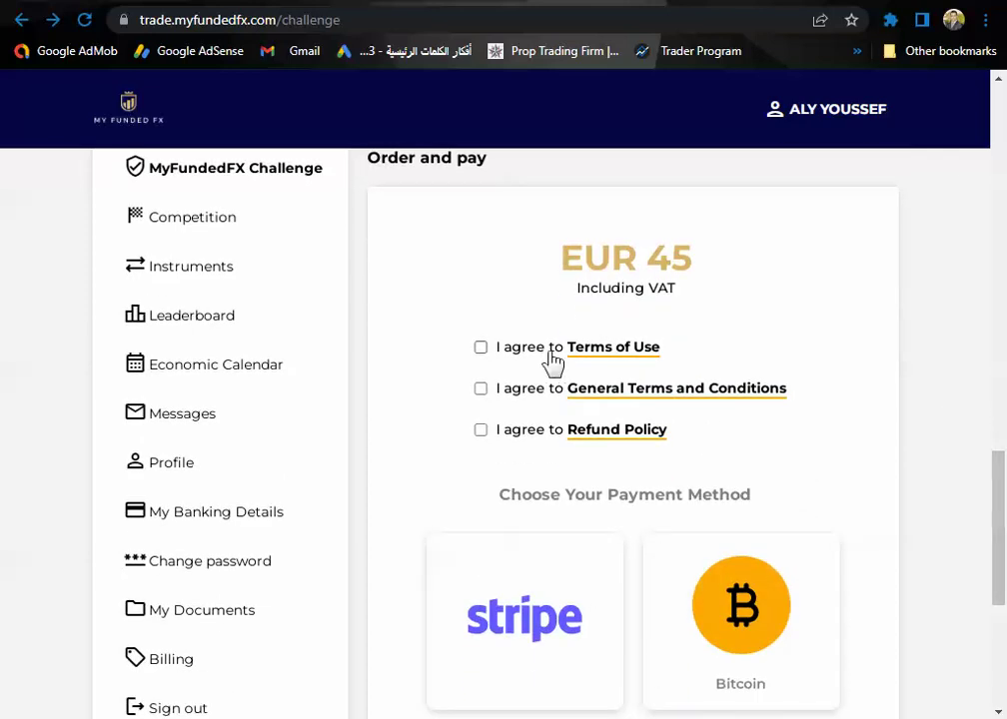
pyautogui.click(481, 348)
pyautogui.click(481, 388)
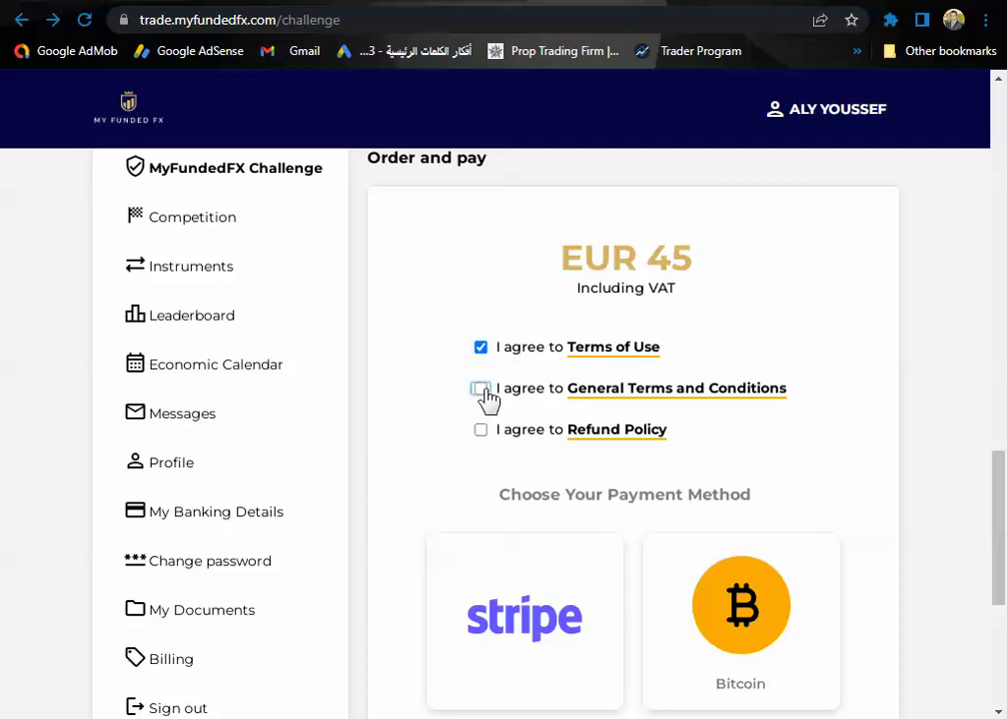
pyautogui.click(481, 431)
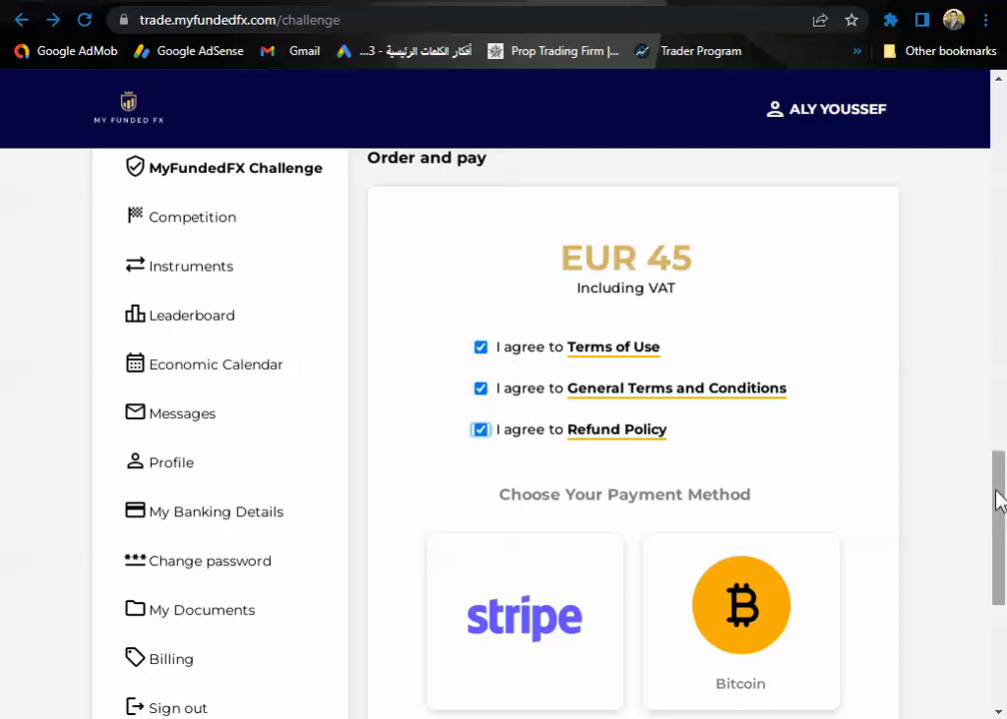
pyautogui.moveTo(995, 499); pyautogui.dragTo(1002, 539)
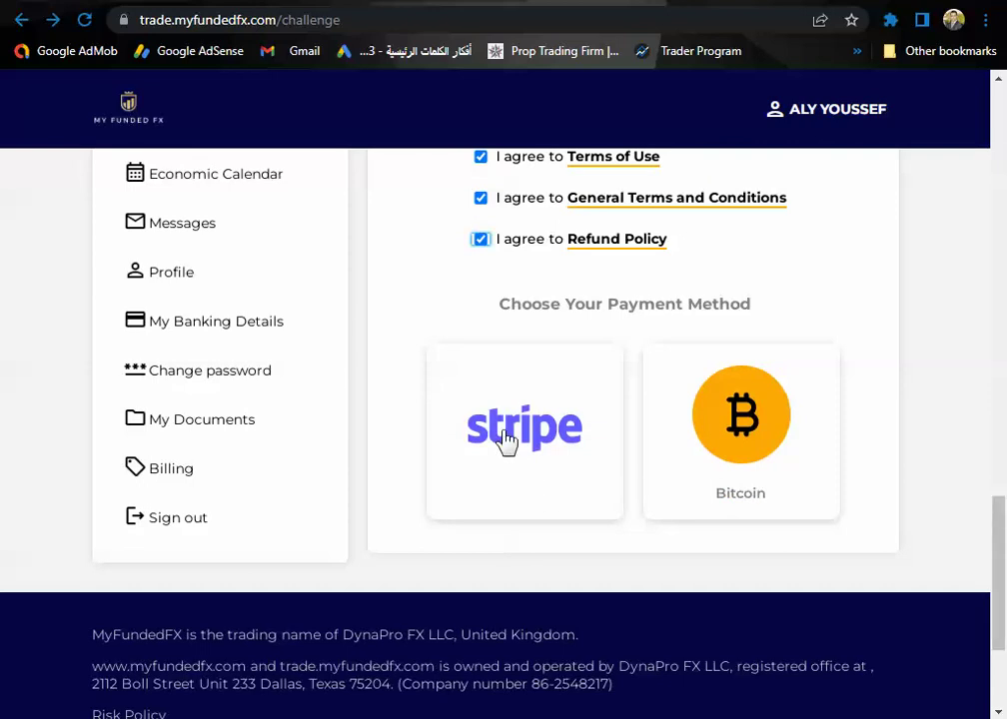
pyautogui.click(544, 449)
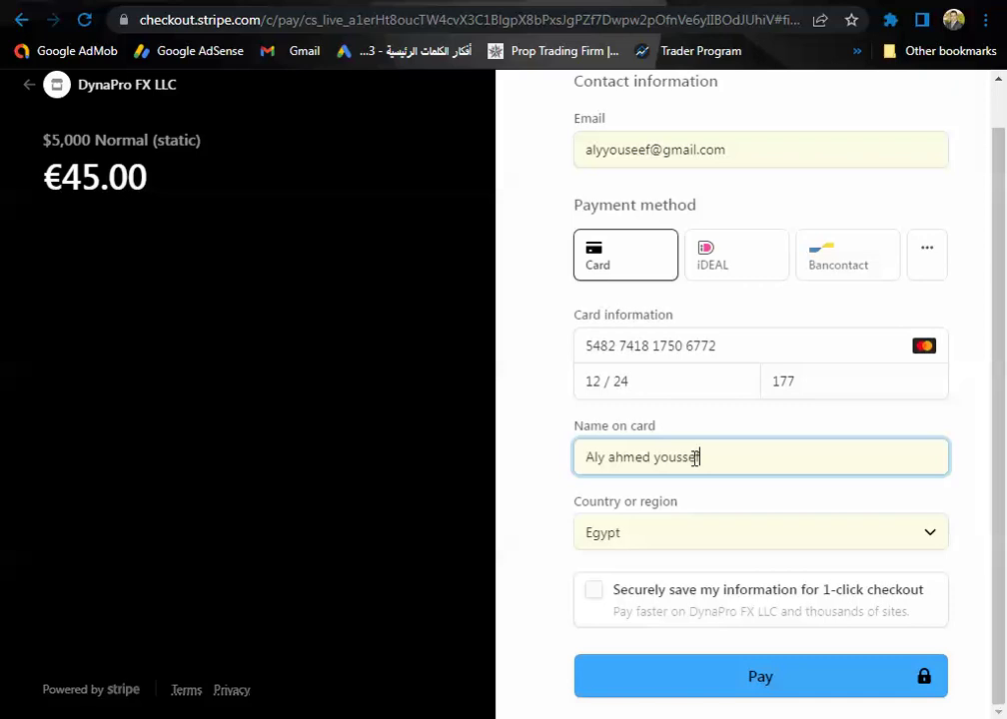
# Submit the €45.00 card payment for the $5,000 Normal (static) challenge and decline saving the card in the browser.
pyautogui.scroll(1, 696, 457)
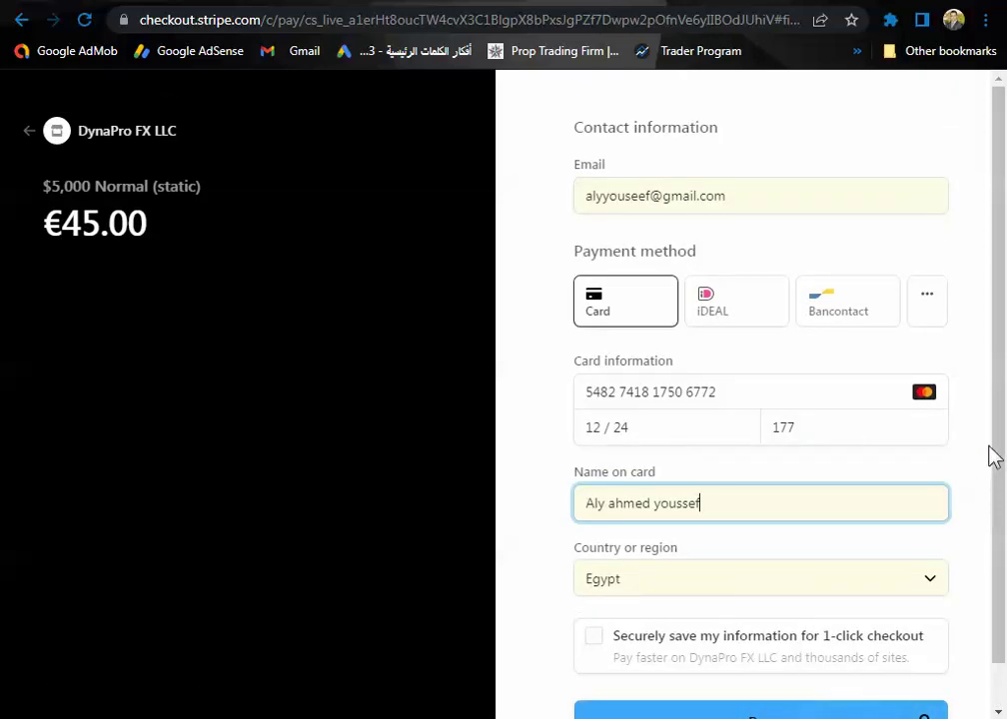
pyautogui.moveTo(1001, 444); pyautogui.dragTo(1002, 507)
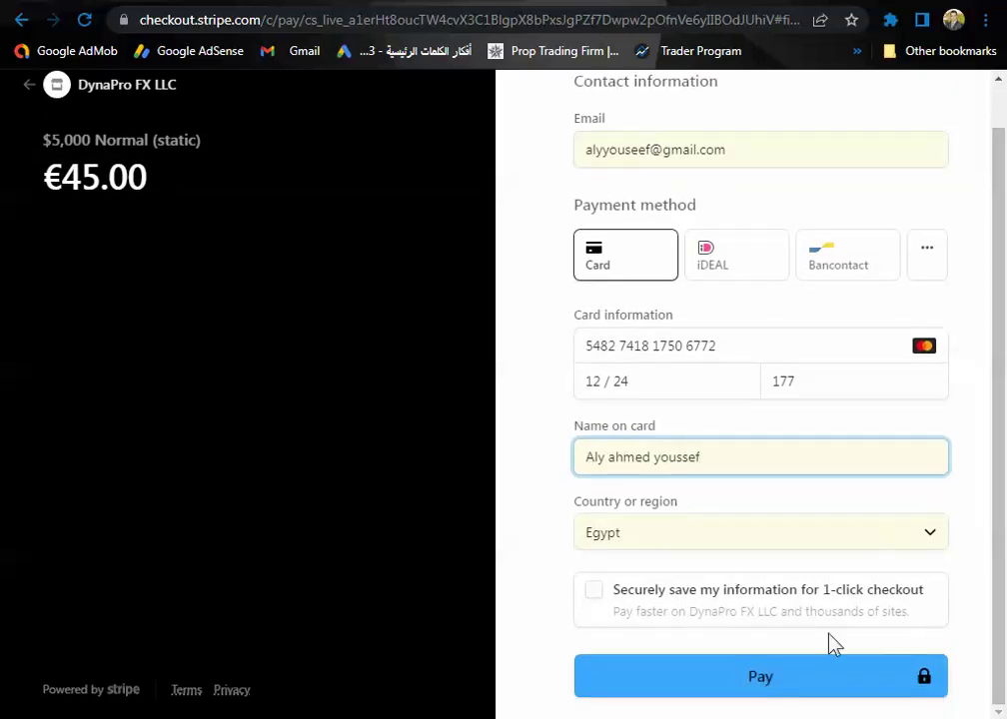
pyautogui.click(789, 676)
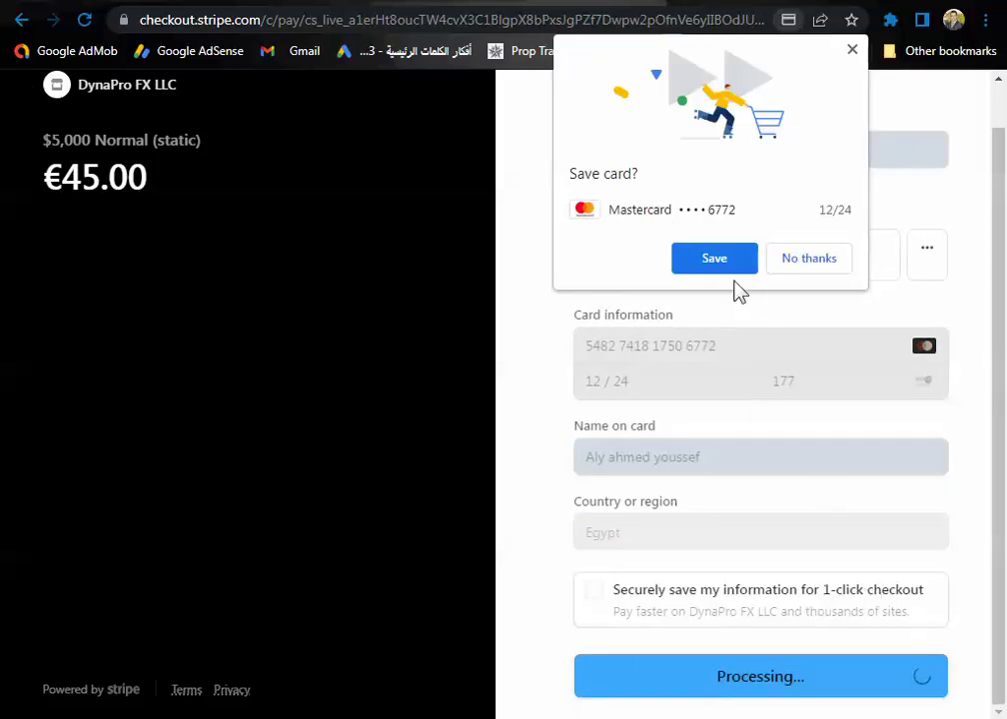
pyautogui.click(813, 268)
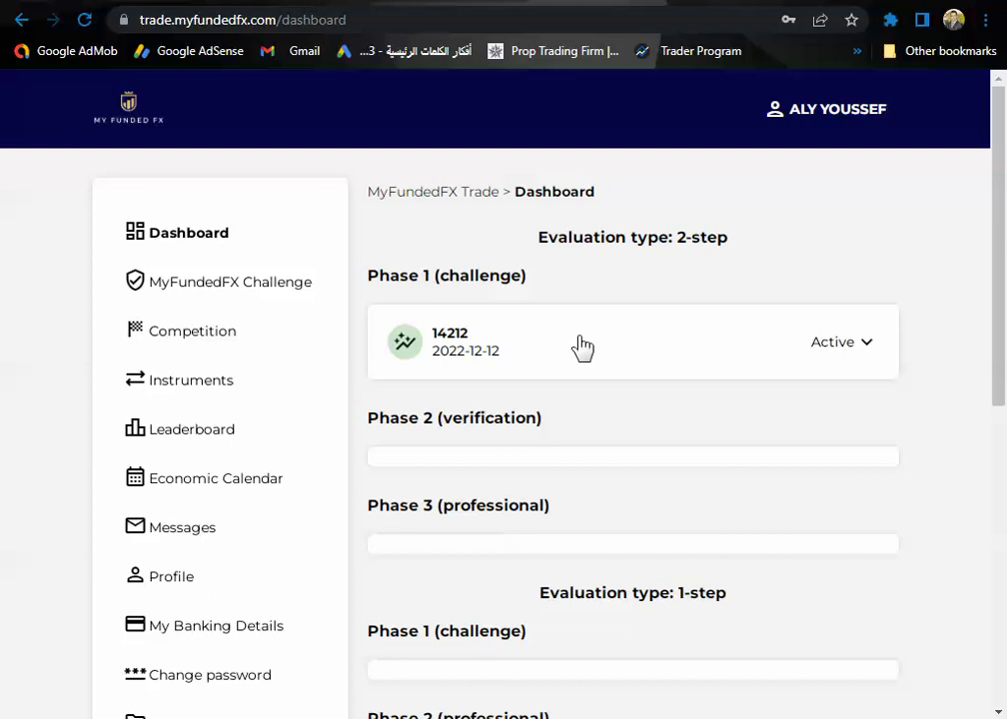
# Expand the details of the active 2-step Phase 1 challenge account on the dashboard.
pyautogui.click(791, 345)
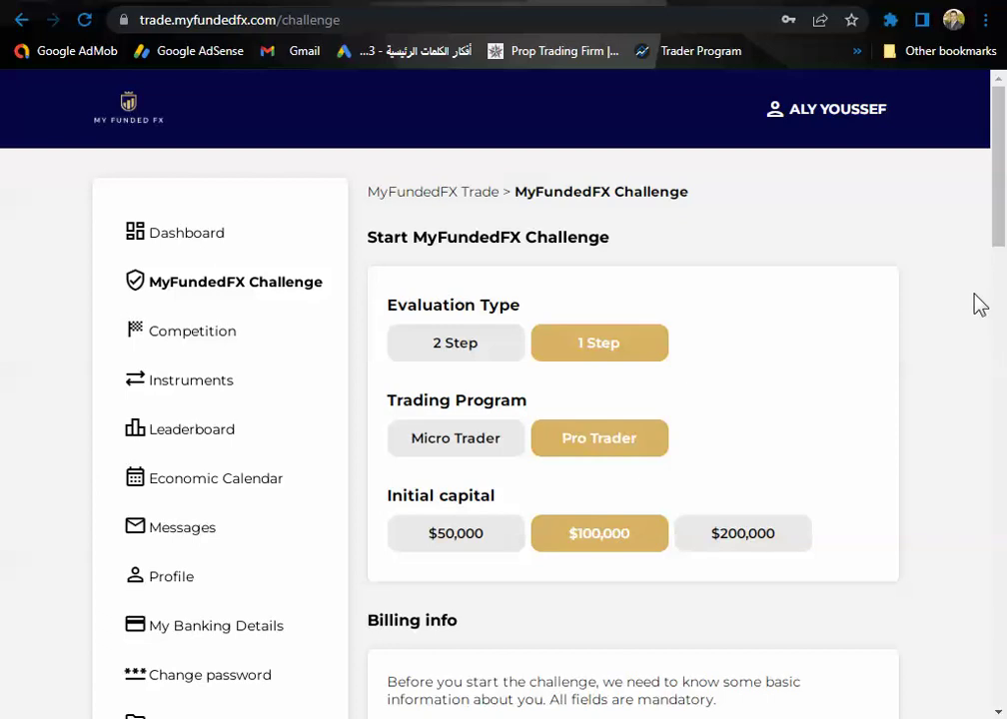
# Agree to the Terms of Use, General Terms and Conditions and Refund Policy for the $100,000 1 Step Pro Trader order.
pyautogui.scroll(-10, 885, 312)
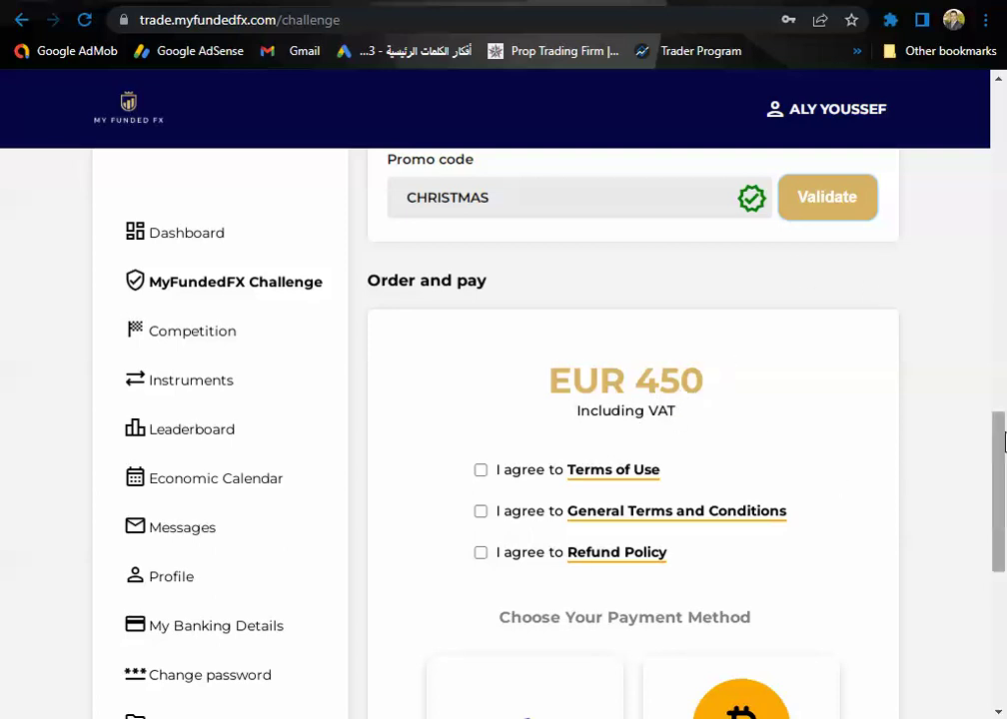
pyautogui.moveTo(1002, 432); pyautogui.dragTo(1000, 459)
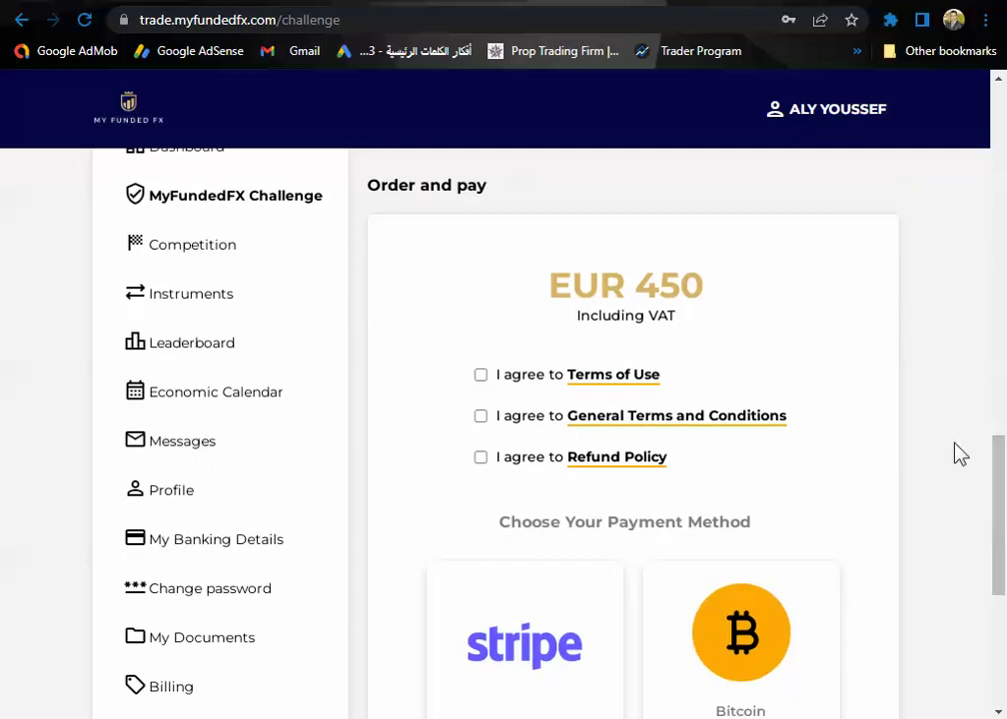
pyautogui.click(484, 378)
pyautogui.click(489, 417)
pyautogui.click(484, 461)
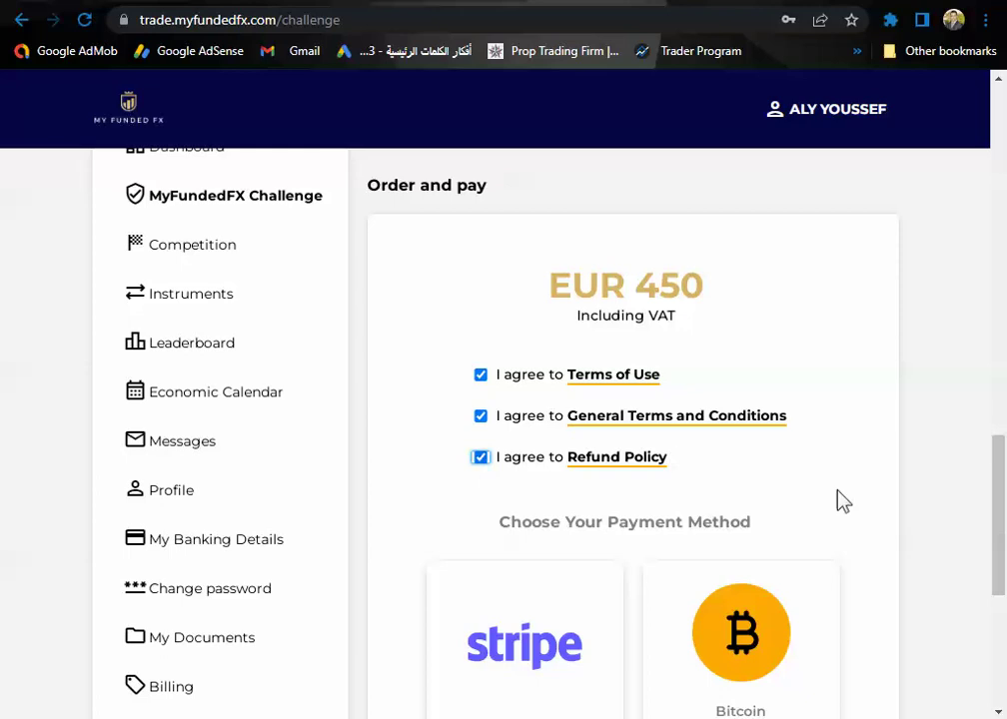
# Proceed to Stripe checkout and submit the €450.00 card payment for the $100,000 1-step challenge, declining to save the card.
pyautogui.moveTo(1002, 472); pyautogui.dragTo(1002, 499)
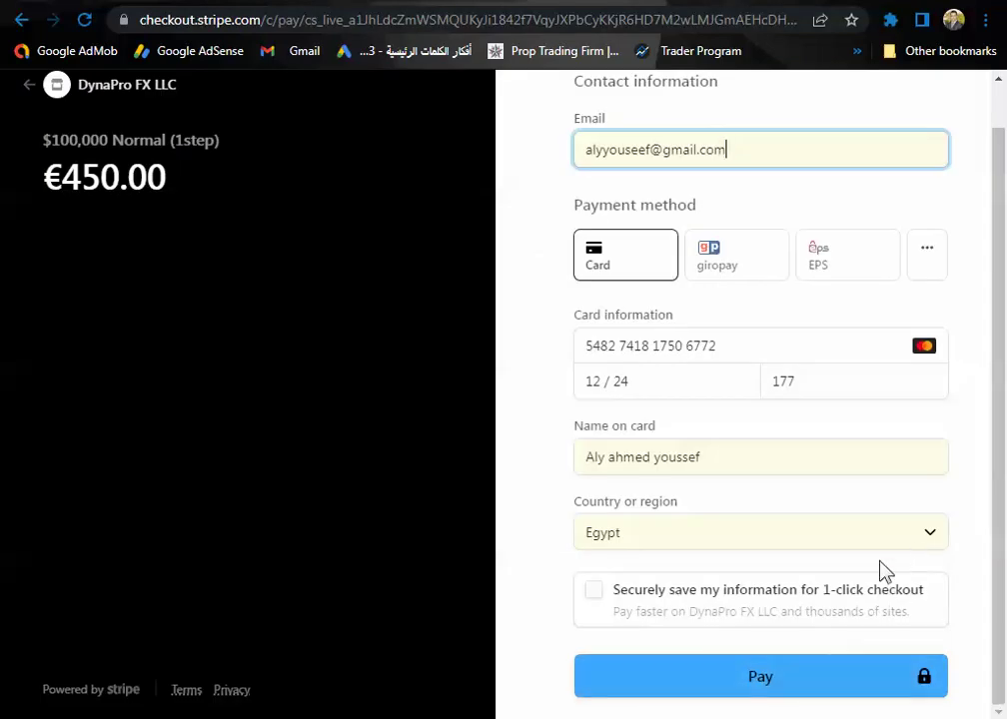
pyautogui.click(778, 691)
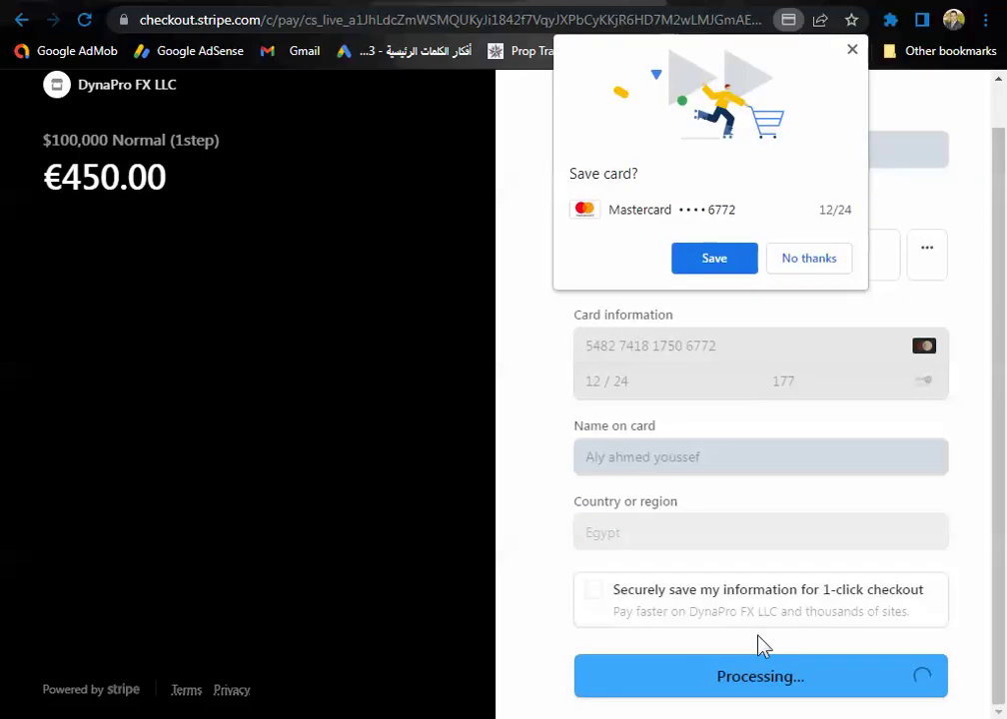
pyautogui.click(810, 277)
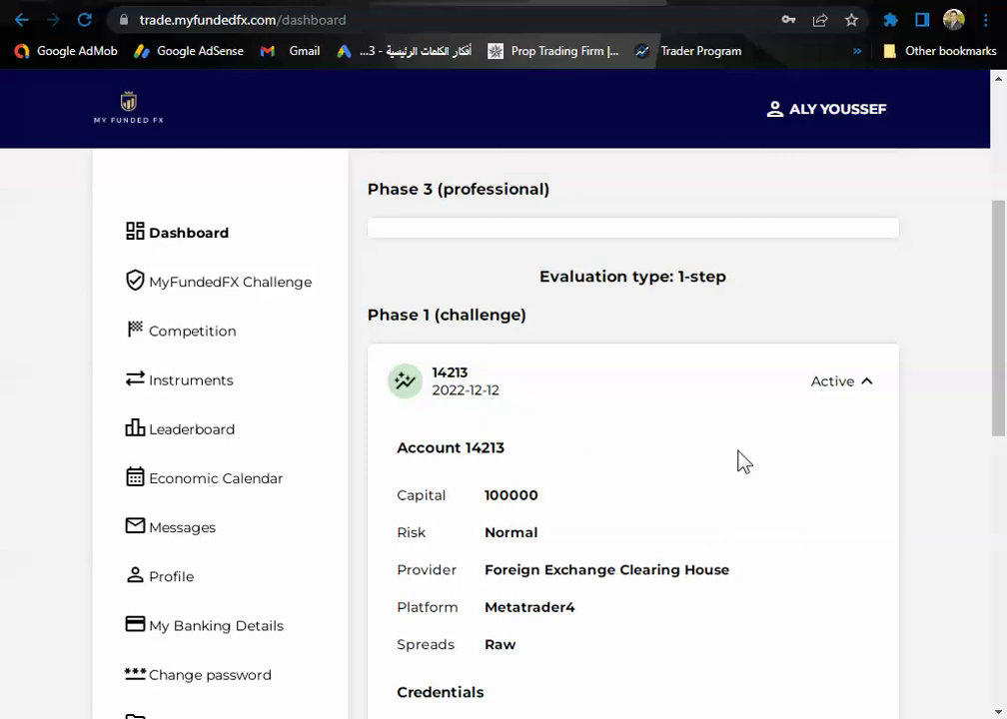
# Collapse the 1-step Phase 1 account's details and look over the 2-step and 1-step challenge accounts on the dashboard.
pyautogui.click(866, 389)
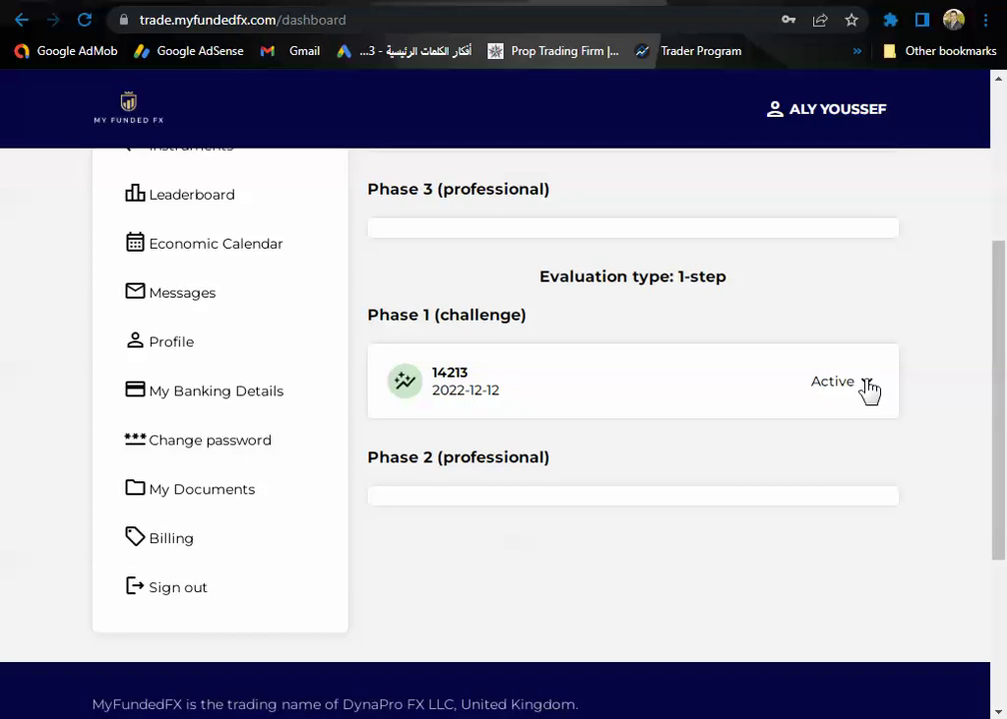
pyautogui.scroll(3, 866, 388)
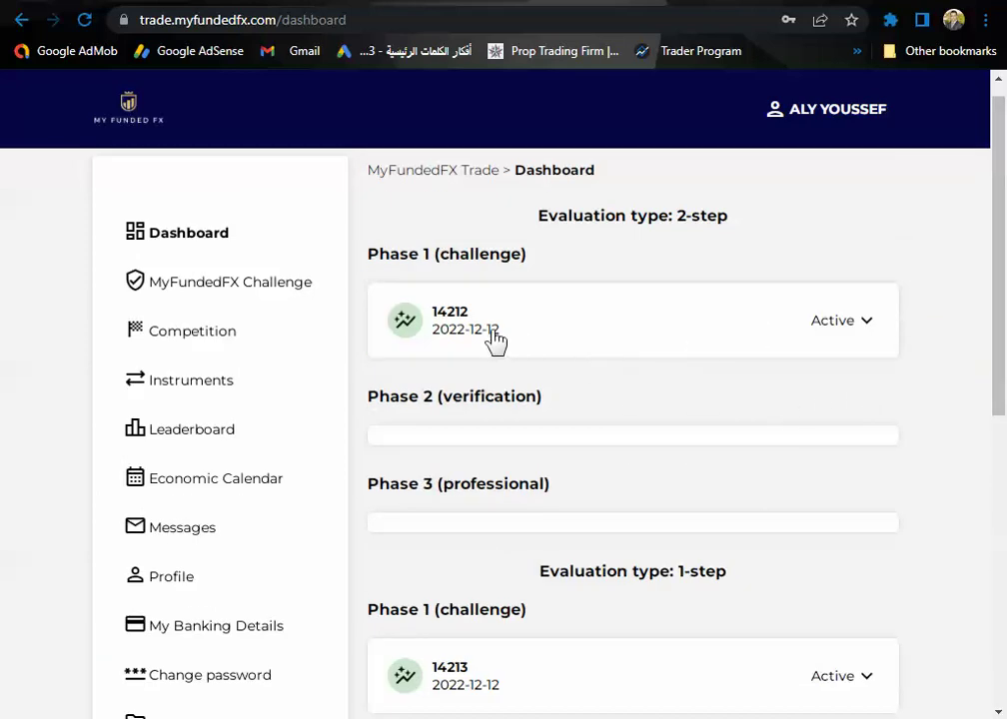
pyautogui.moveTo(998, 308); pyautogui.dragTo(1002, 371)
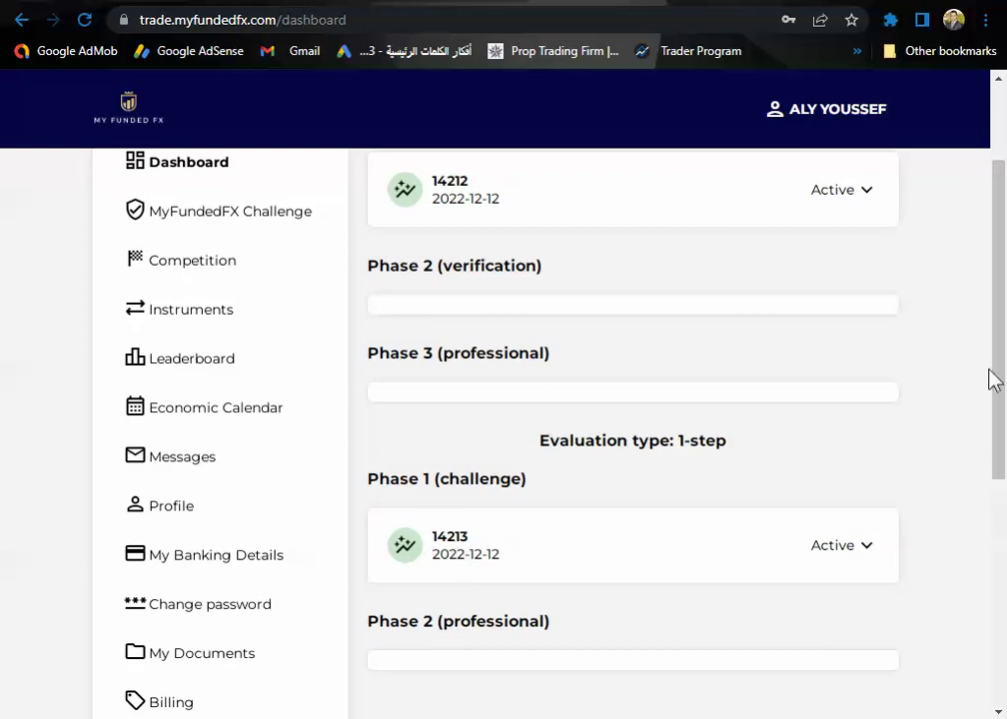
pyautogui.moveTo(997, 378); pyautogui.dragTo(1002, 336)
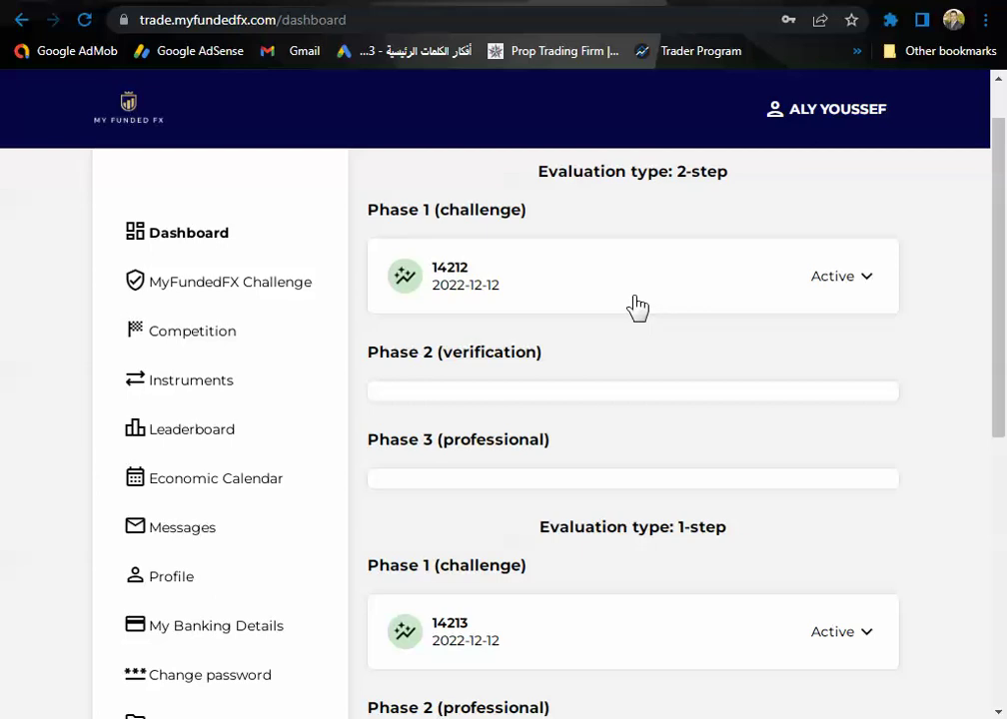
# Switch to Calculator and divide 12108 by 450.
pyautogui.hotkey('alt', 'Tab')
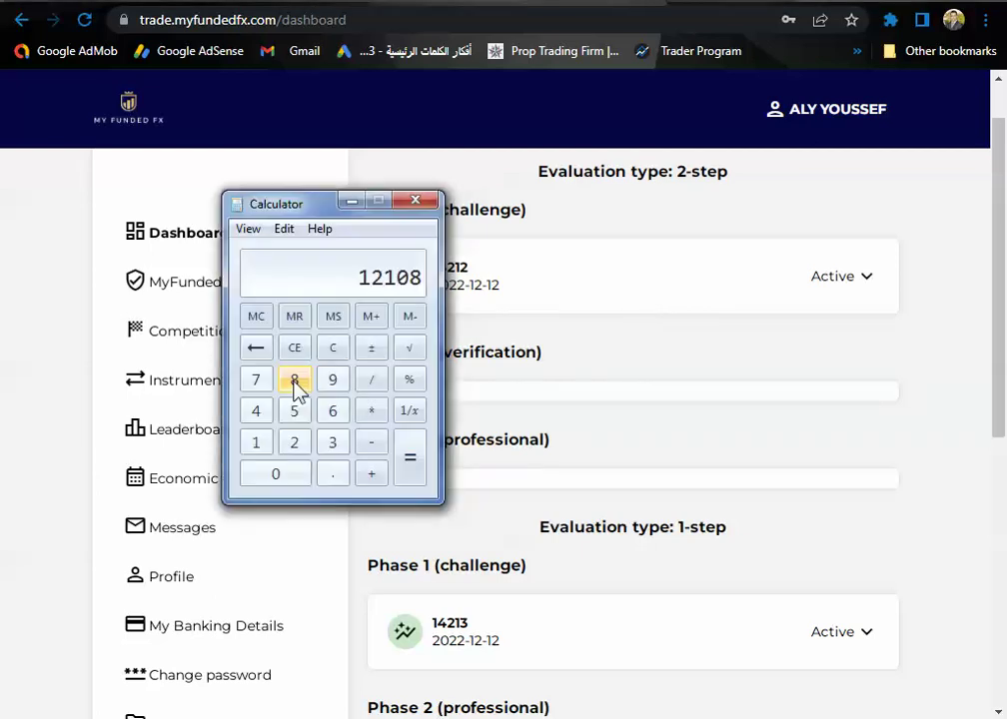
pyautogui.click(369, 383)
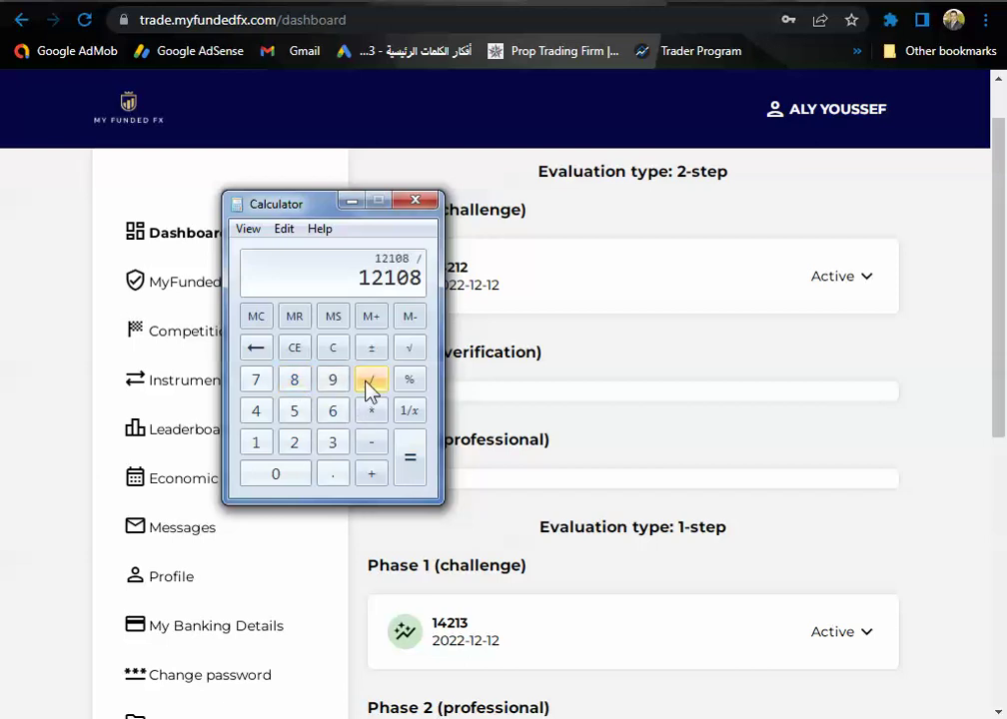
pyautogui.click(255, 411)
pyautogui.click(295, 413)
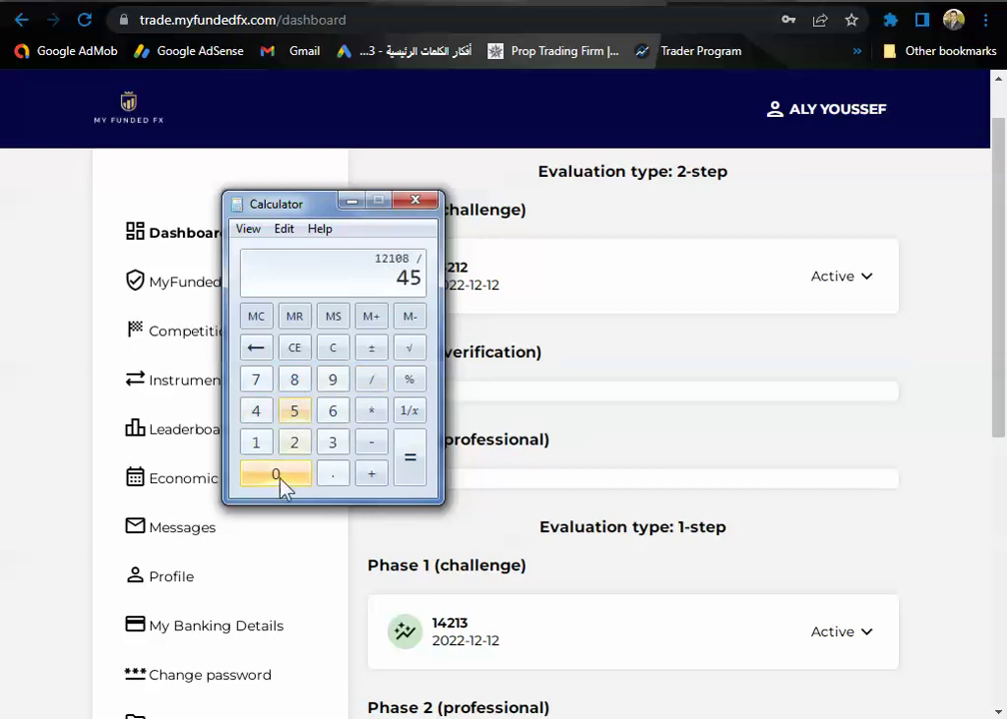
pyautogui.click(281, 475)
pyautogui.click(412, 461)
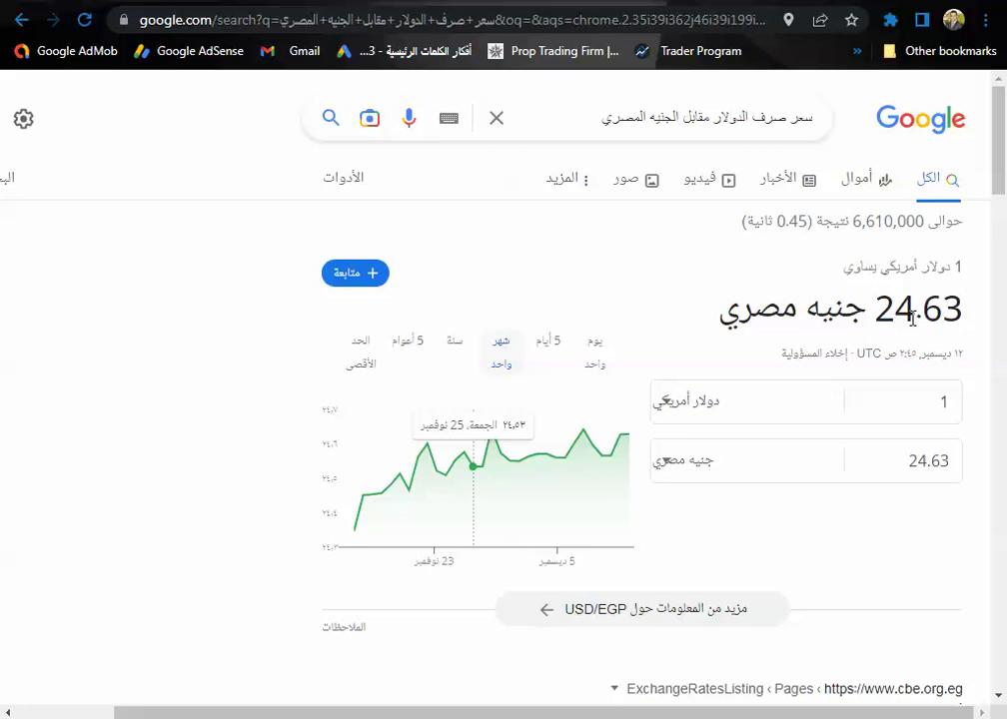
# Return from the dollar-to-Egyptian-pound exchange rate search to the MyFundedFX dashboard and look over the challenge accounts.
pyautogui.hotkey('ctrl', 'Tab')
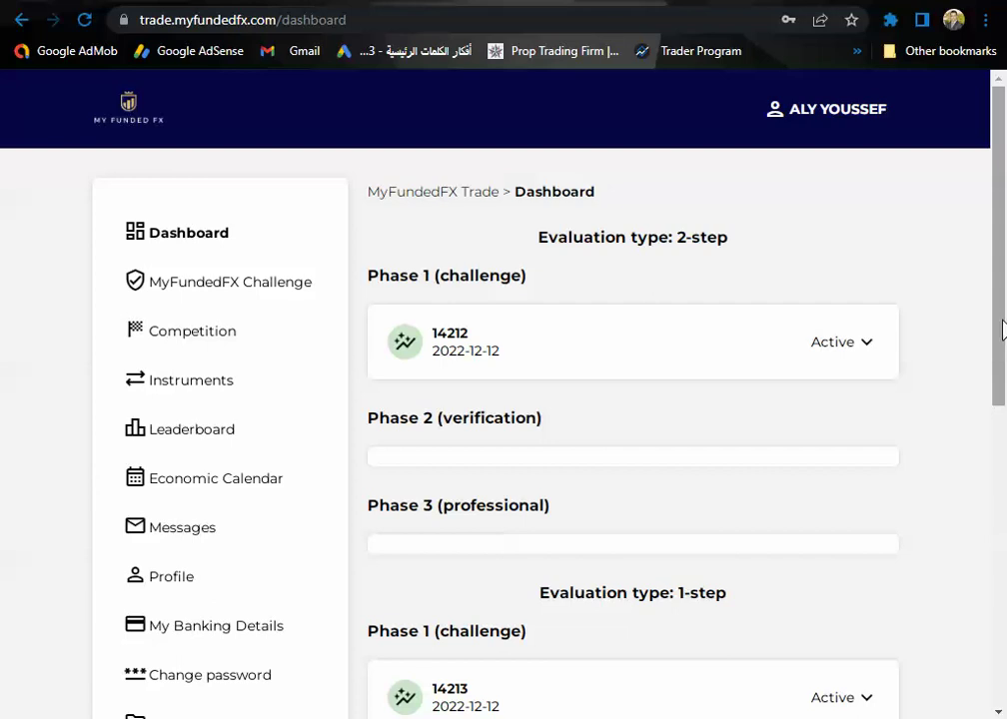
pyautogui.moveTo(998, 326)
pyautogui.mouseDown()
pyautogui.moveTo(999, 466)
pyautogui.moveTo(995, 330)
pyautogui.mouseUp()
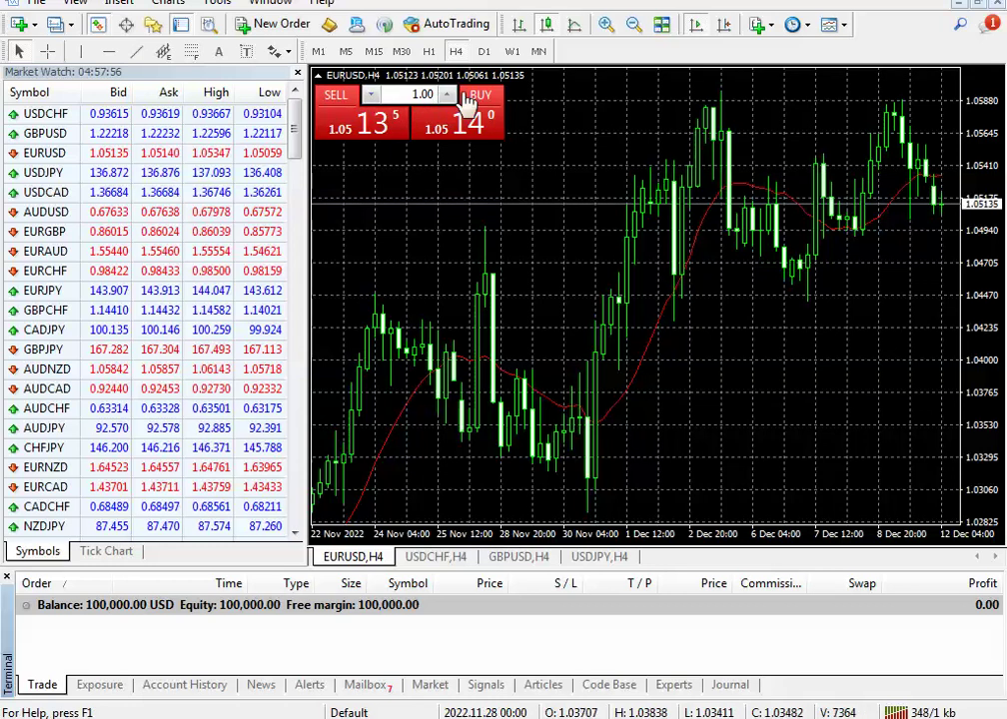
# In MetaTrader 4, lower the one-click trading volume on the EURUSD H4 chart to 0.05 lots.
pyautogui.click(370, 95)
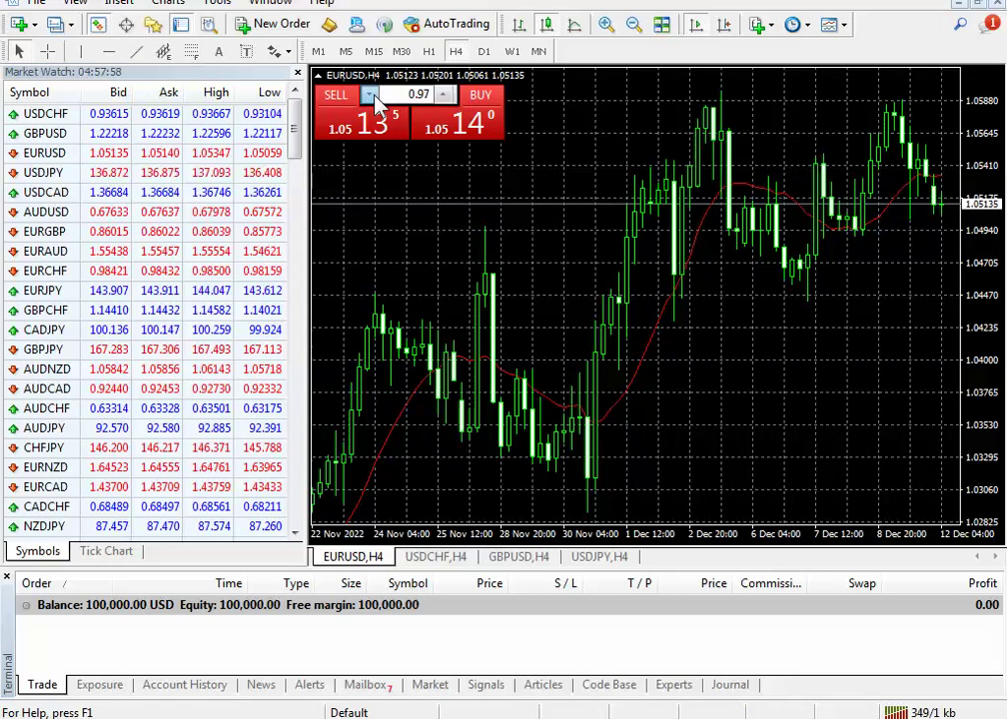
pyautogui.moveTo(376, 100); pyautogui.dragTo(376, 101)
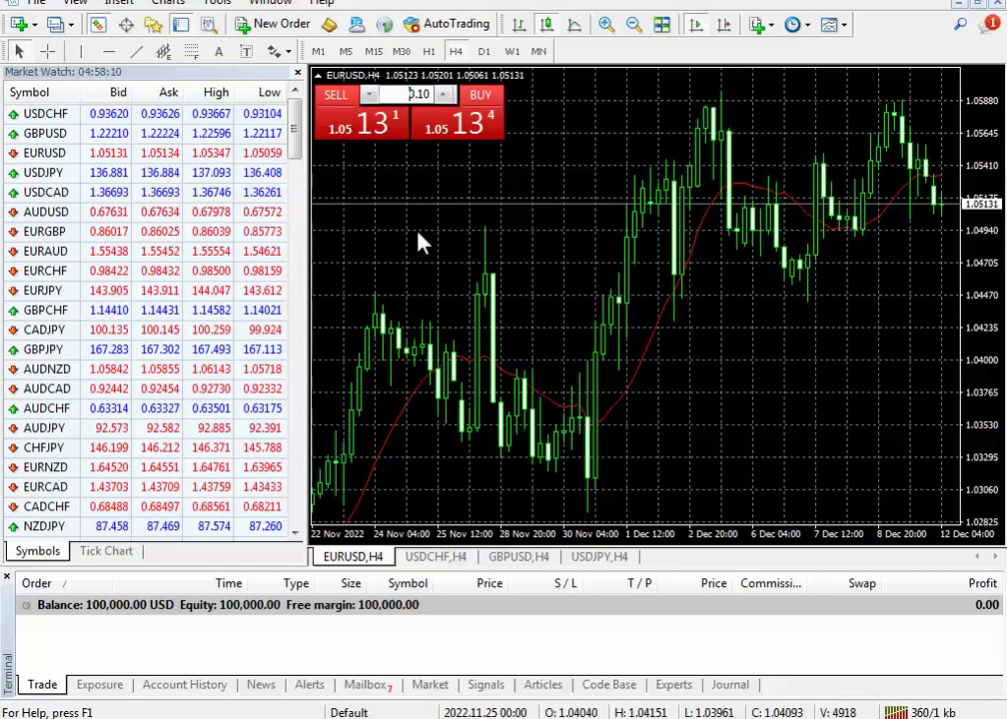
pyautogui.moveTo(370, 96); pyautogui.dragTo(371, 97)
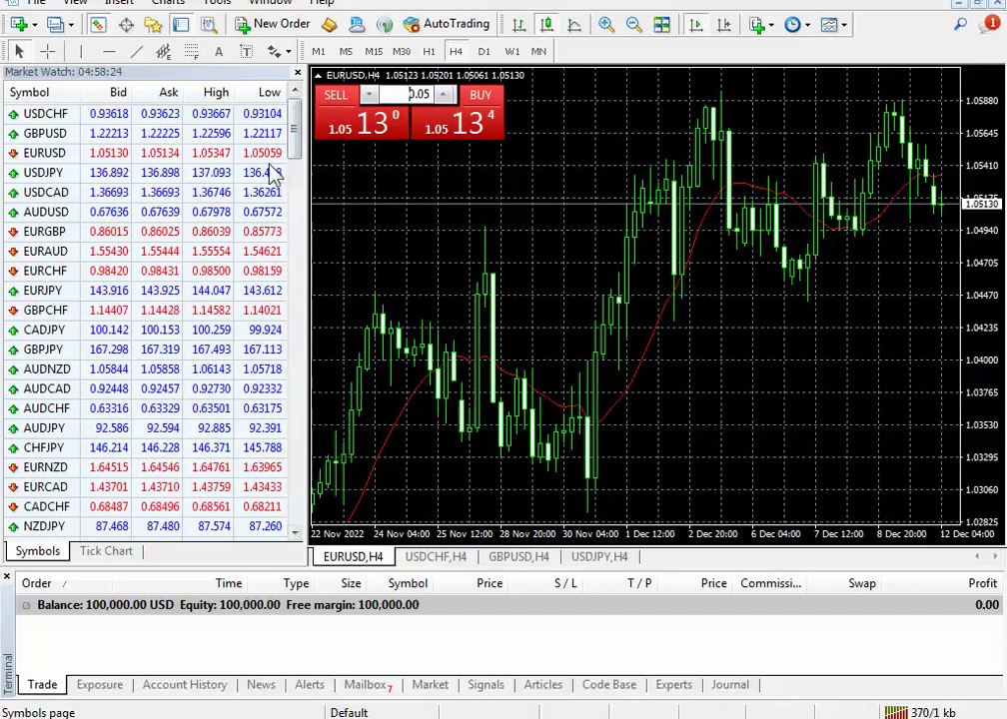
# Browse the Market Watch symbol list down to the stock symbols such as BABA, EBAY and GOOG.
pyautogui.moveTo(297, 140); pyautogui.dragTo(293, 333)
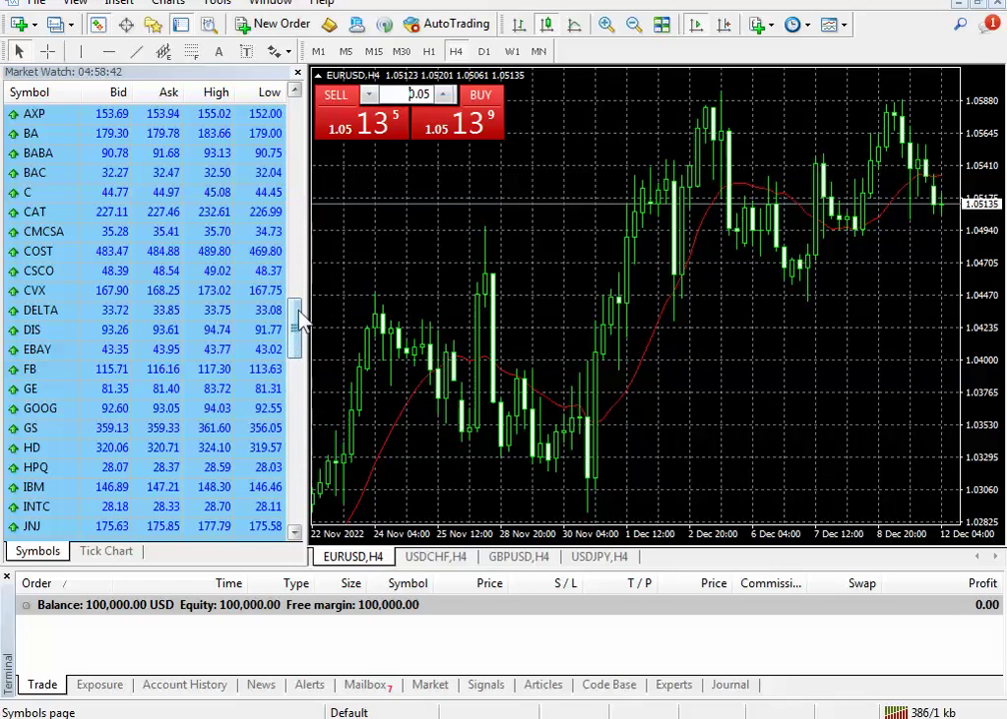
pyautogui.moveTo(298, 321); pyautogui.dragTo(299, 332)
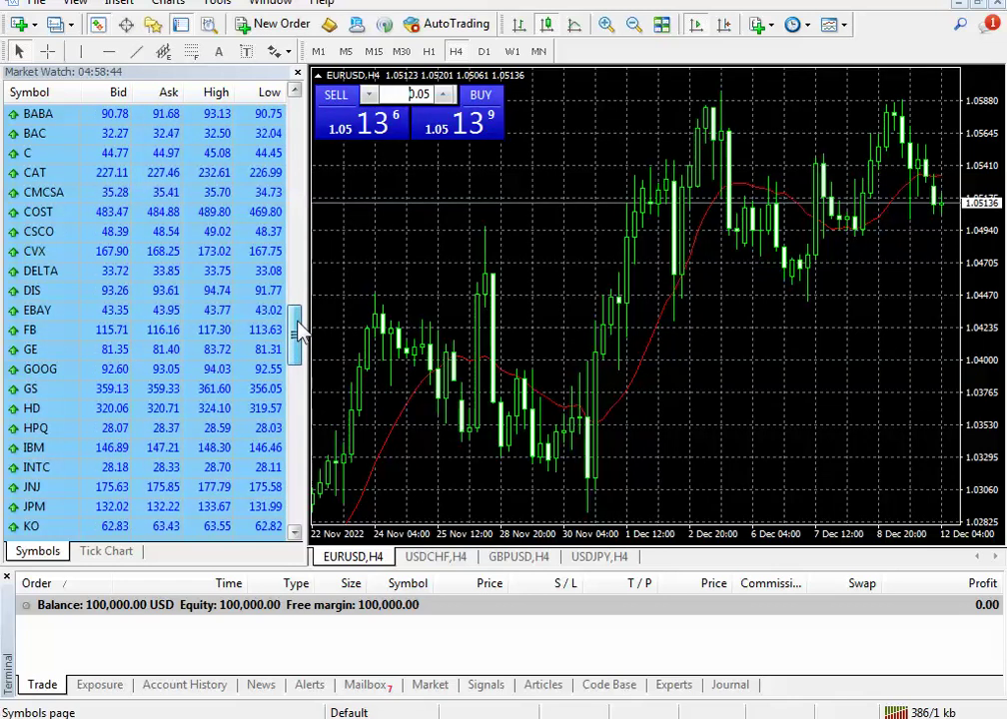
pyautogui.moveTo(299, 333); pyautogui.dragTo(300, 333)
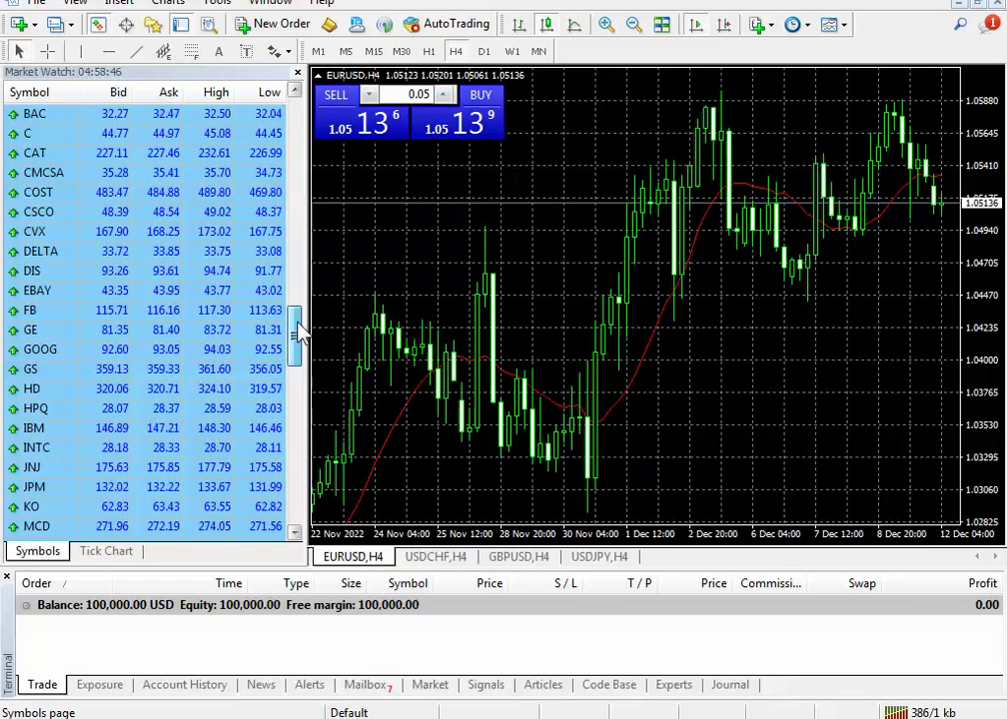